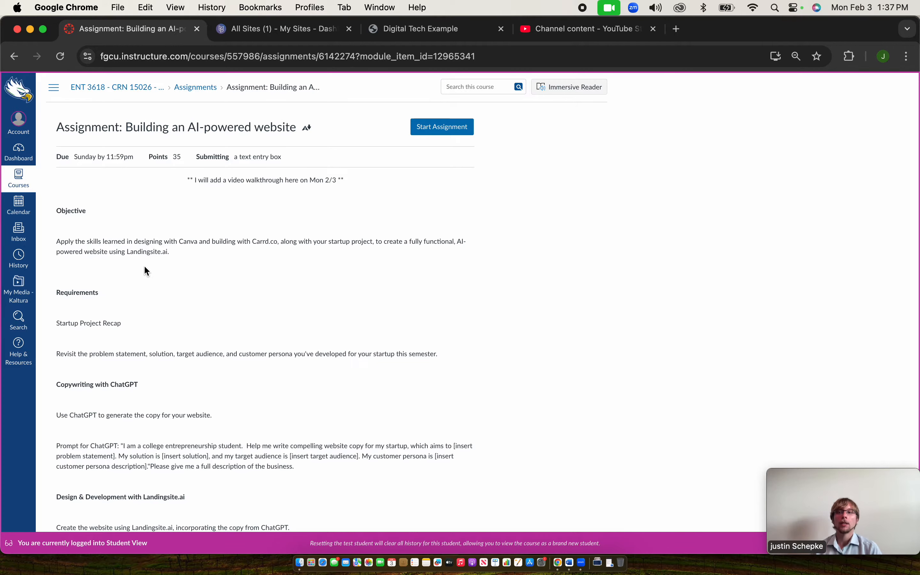
- Narrow the assignment window to reveal ChatGPT beside it, and read the assignment down to the Copywriting with ChatGPT section
scroll(227, 313, down, 2)
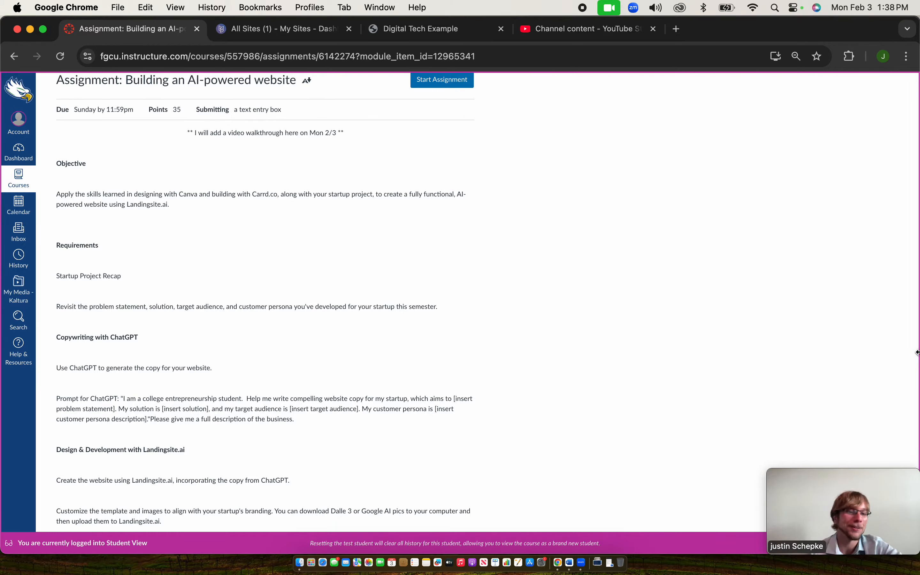
drag(917, 352, 519, 353)
scroll(404, 417, down, 3)
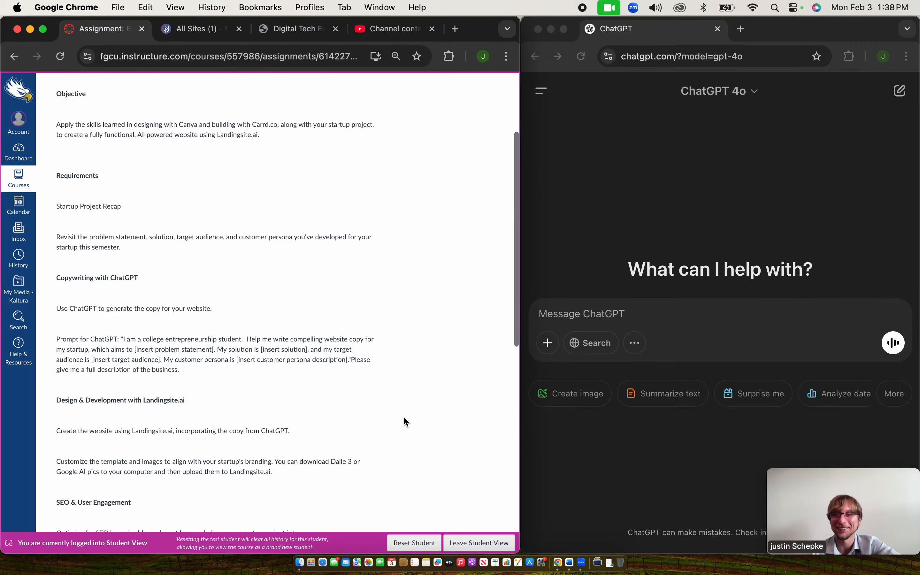
scroll(404, 417, down, 1)
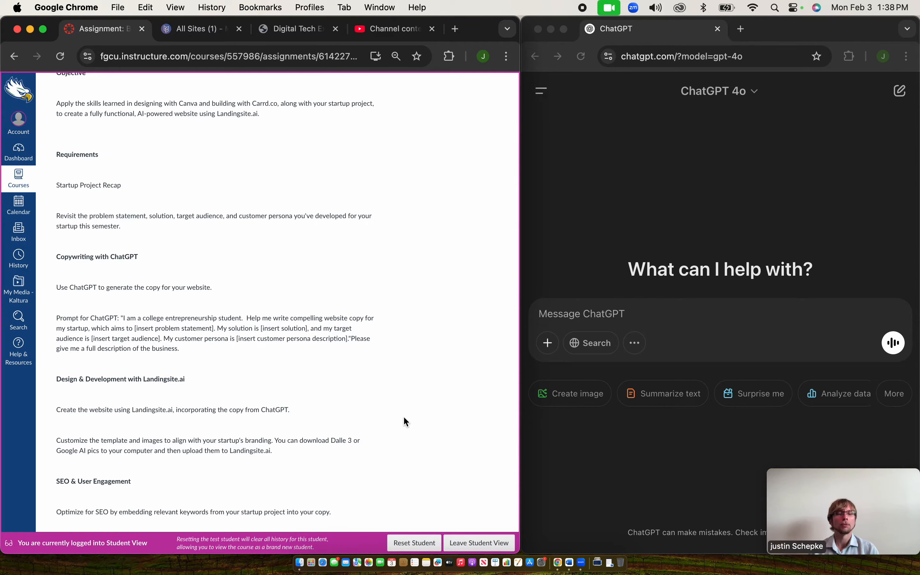
scroll(293, 357, down, 2)
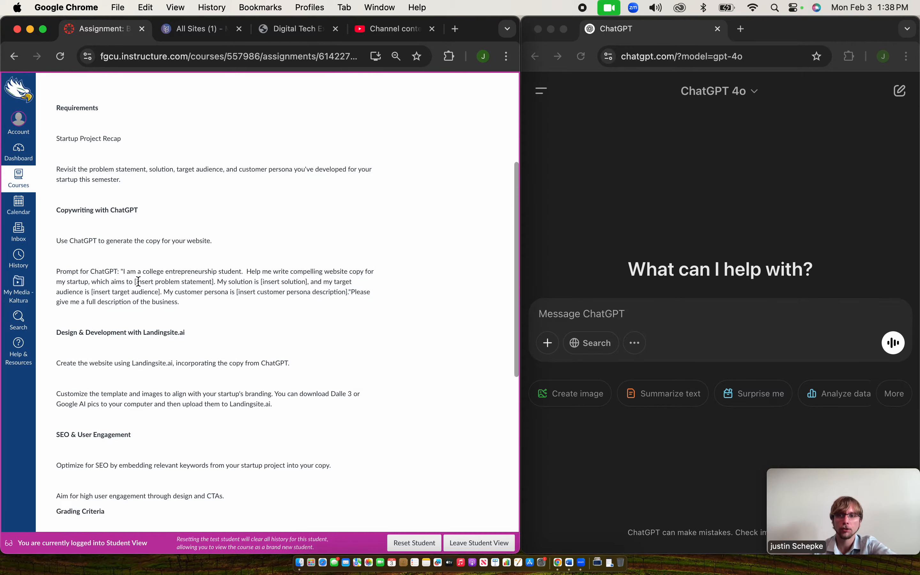
- Copy the full ChatGPT prompt text from the assignment's copywriting section and paste it into the ChatGPT message box
drag(121, 271, 174, 306)
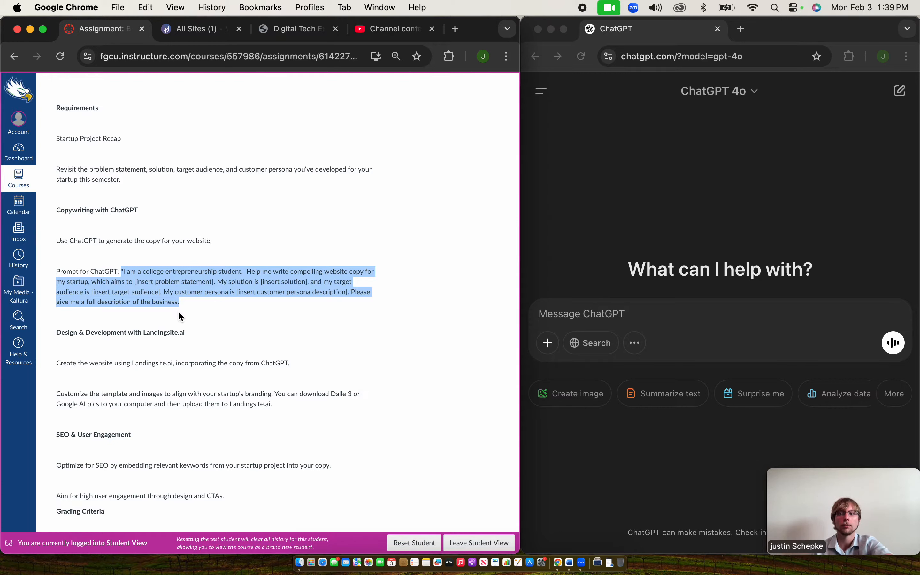
drag(178, 311, 179, 312)
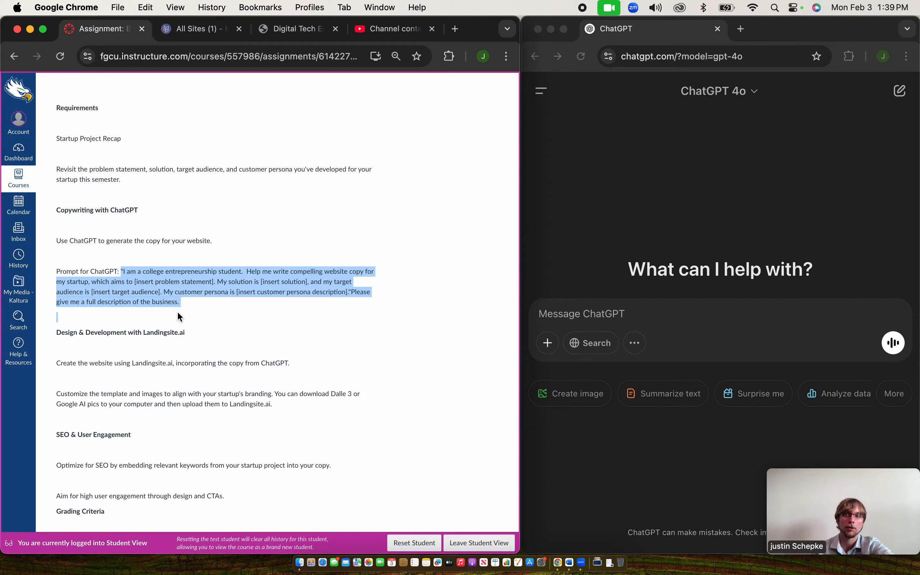
drag(179, 317, 232, 315)
key(super+c)
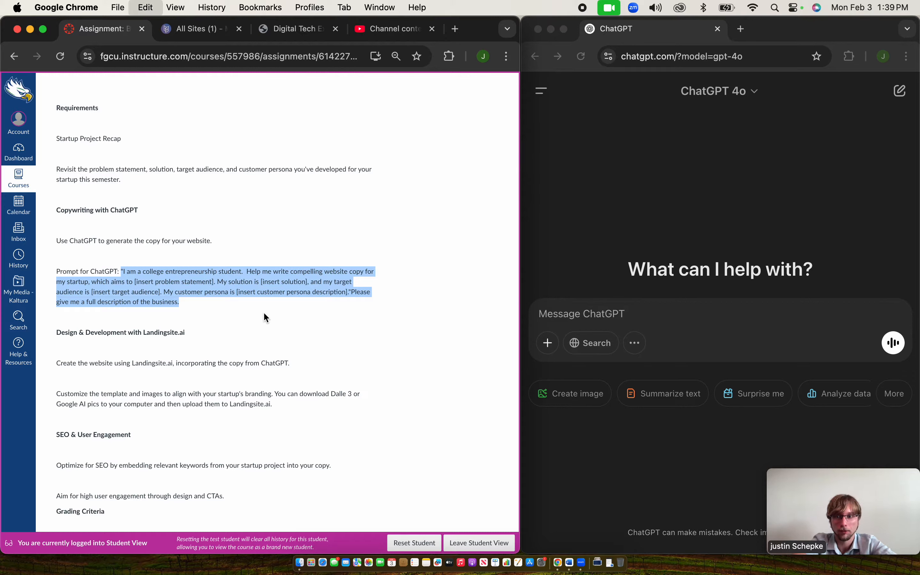
click(581, 313)
key(super+v)
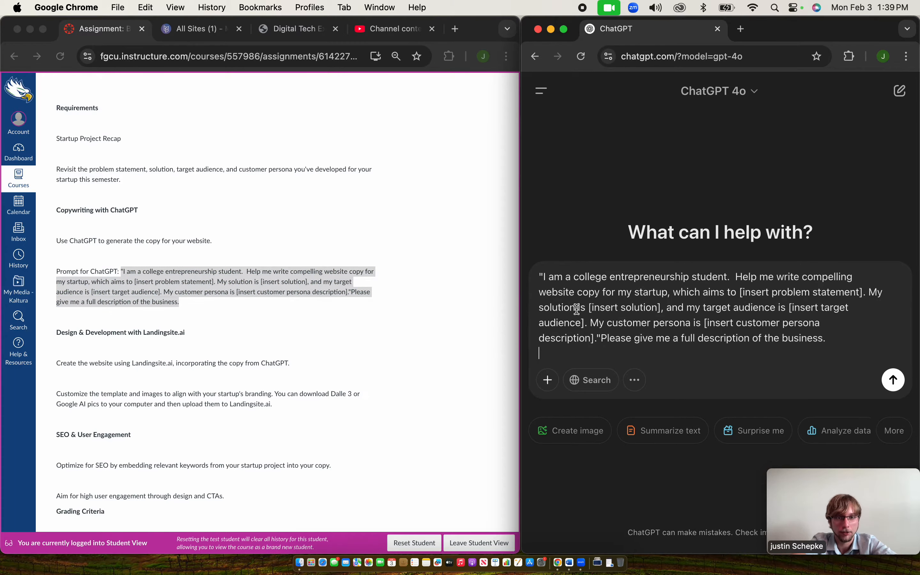
- Replace the problem statement placeholder in the prompt with "help increase people's consistency with gym habbits", keeping the square brackets
drag(861, 291, 744, 292)
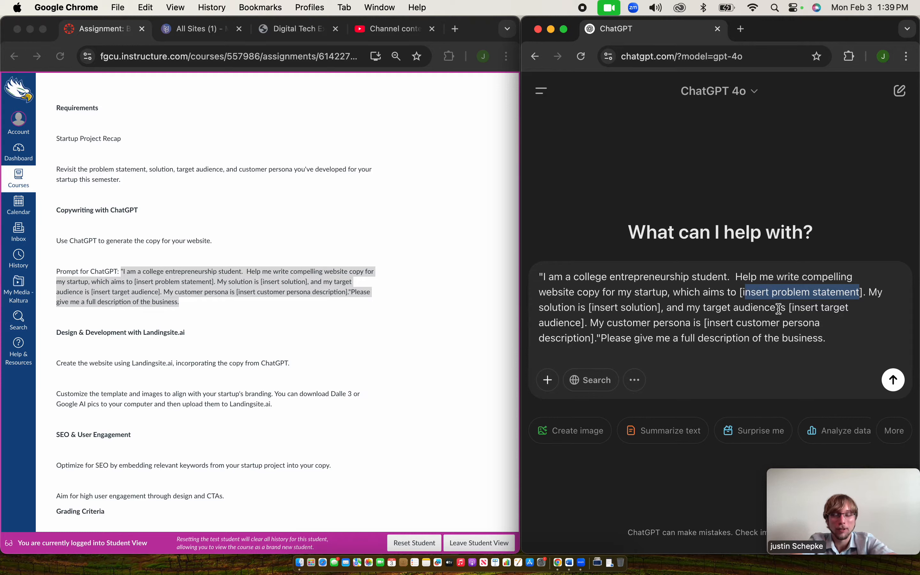
text(i)
key(BackSpace)
key(BackSpace)
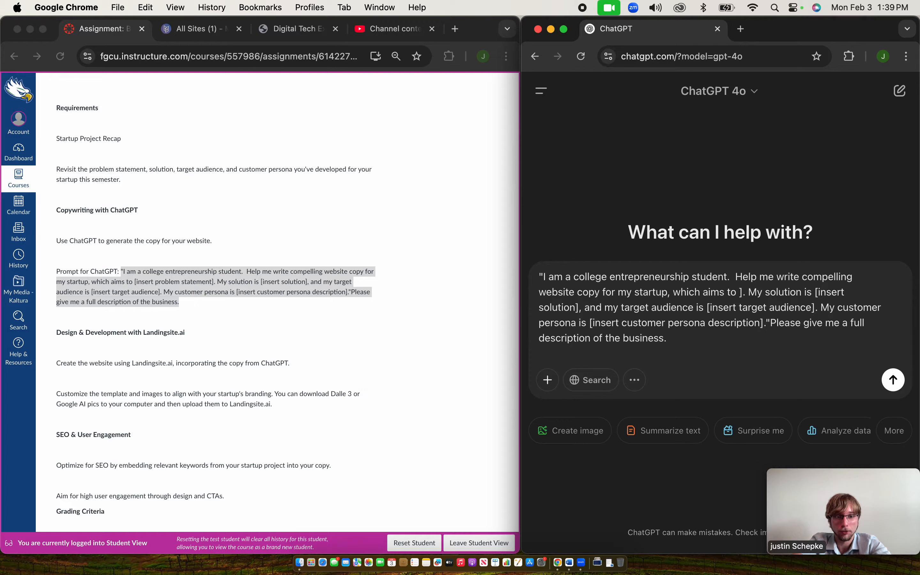
text({)
key(BackSpace)
text([)
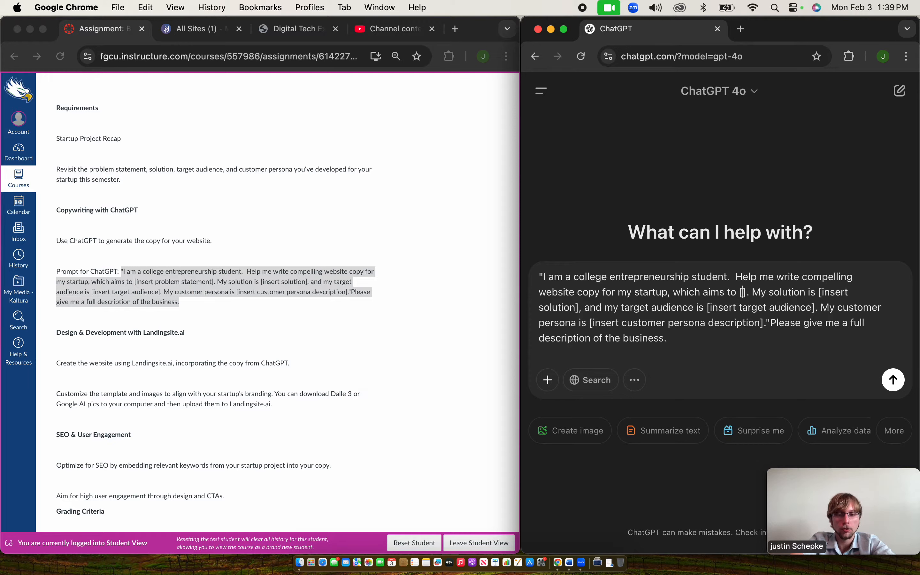
text(h)
text(elp increat)
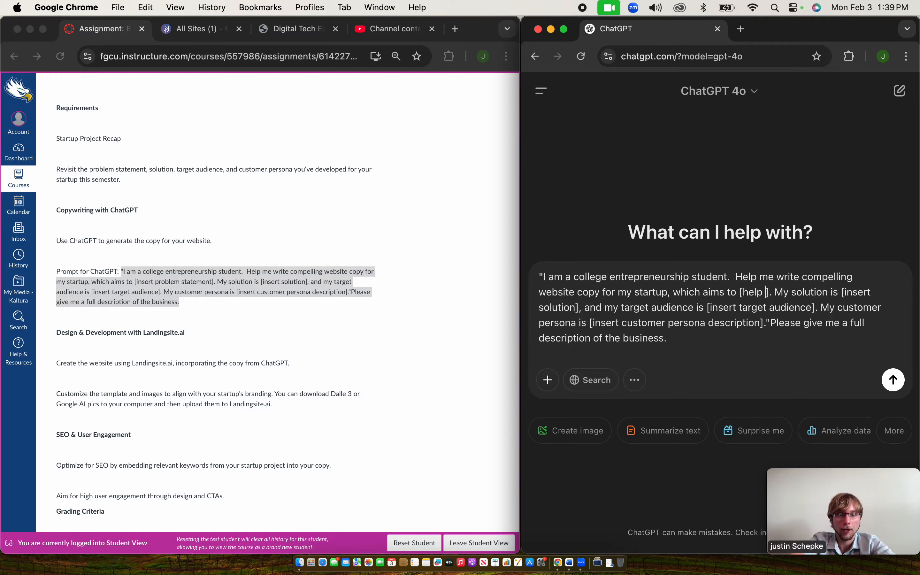
key(BackSpace)
text(se )
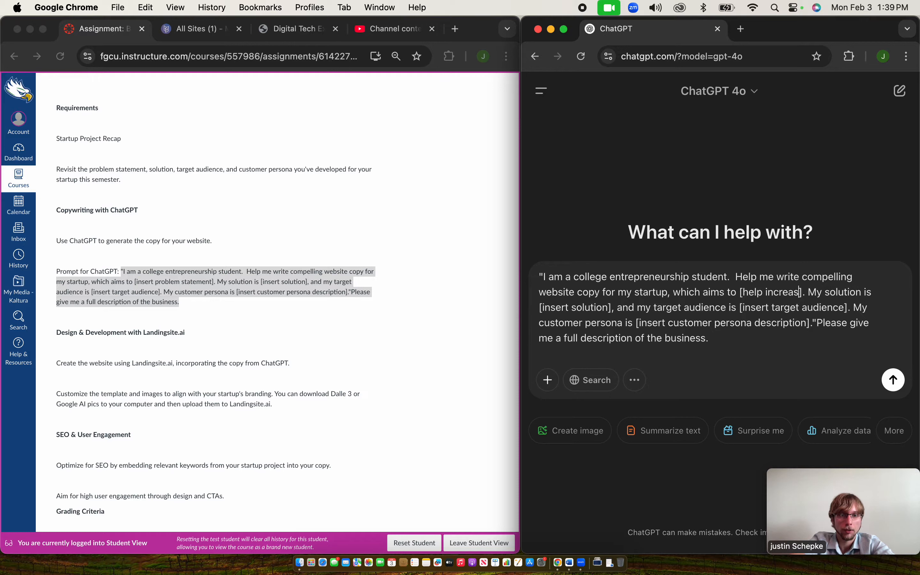
text(people)
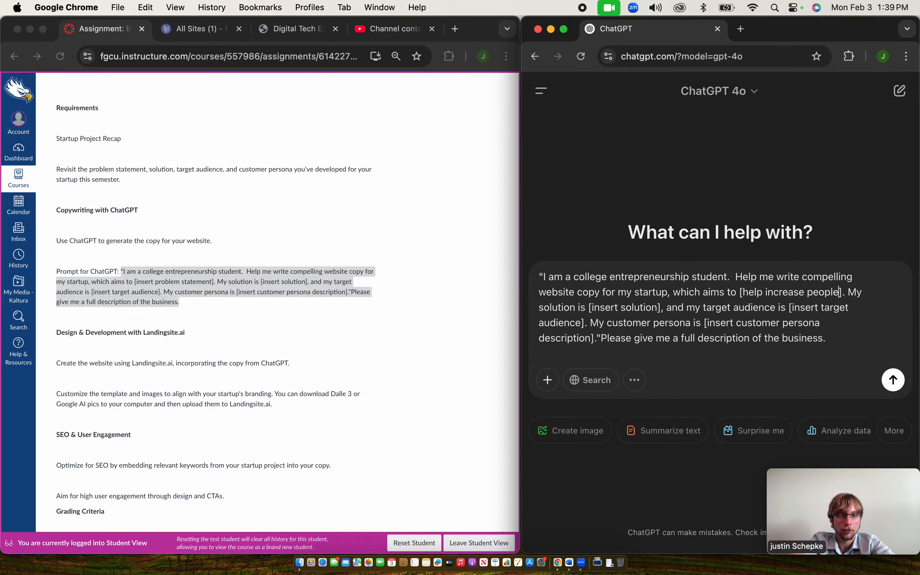
text('s)
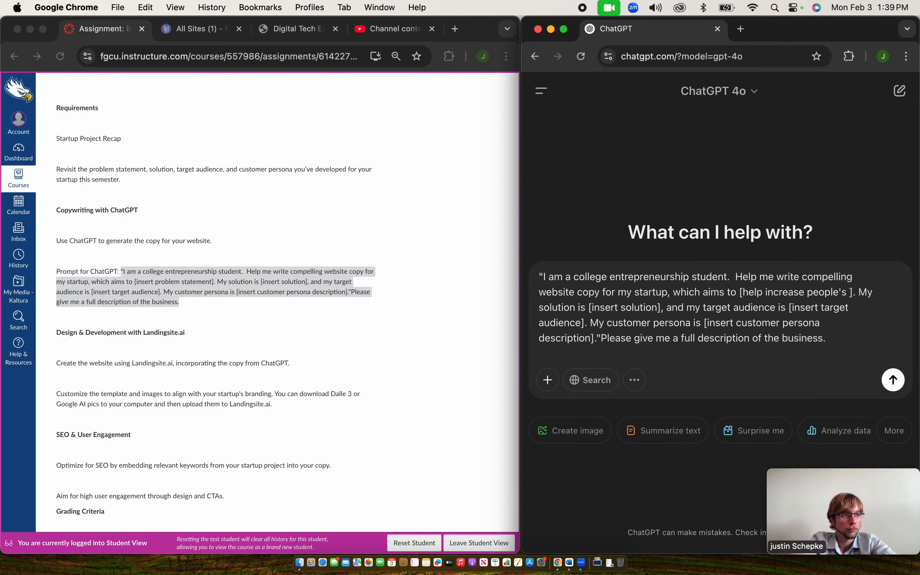
text( consistency)
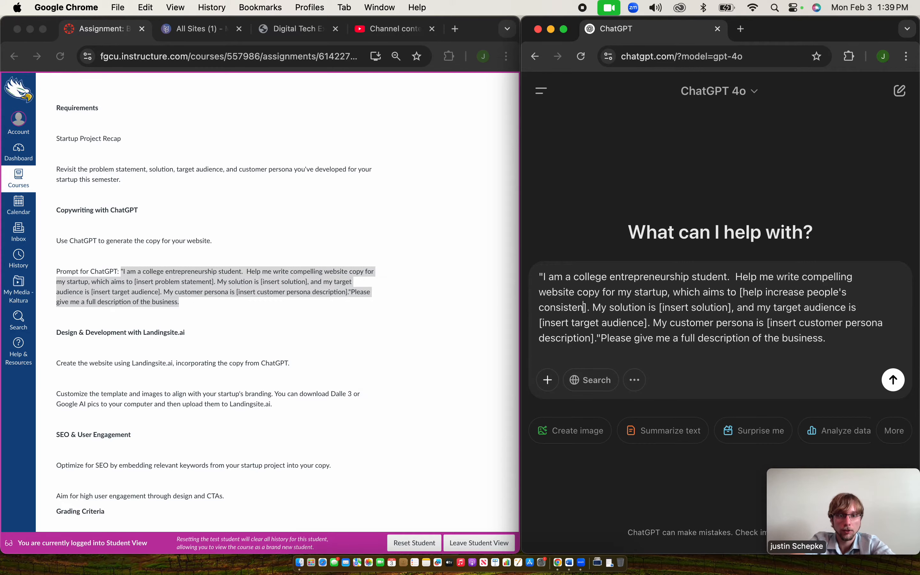
text( with gym h)
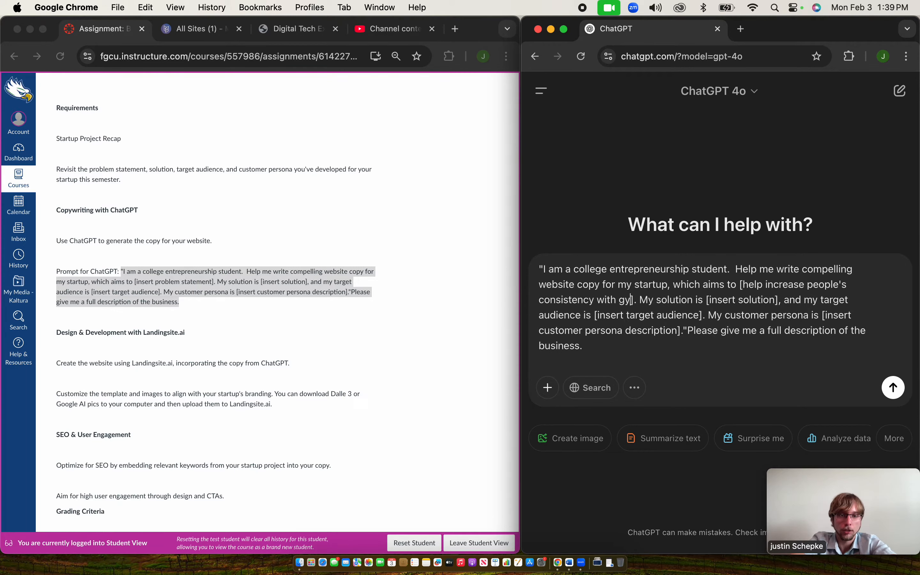
text(abbits)
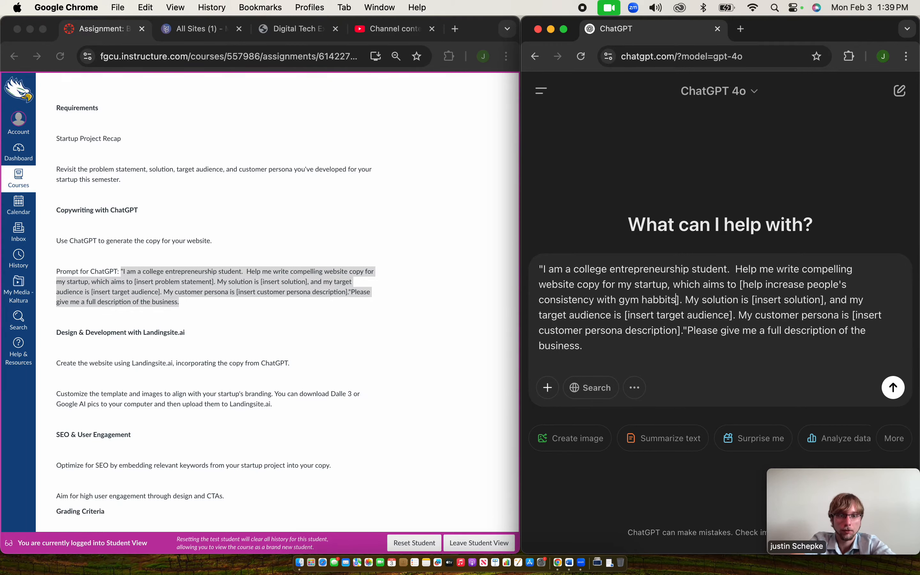
- Replace the solution placeholder in the prompt with "an ai-powered mobile app", keeping the square brackets
drag(819, 300, 767, 300)
key(BackSpace)
key(BackSpace)
key(BackSpace)
key(BackSpace)
text(an ai)
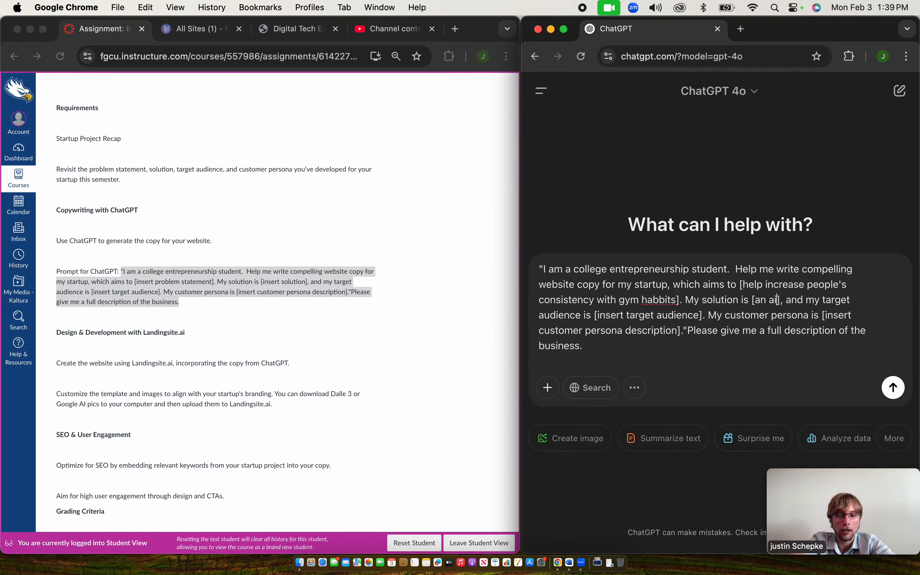
text(-powered mo)
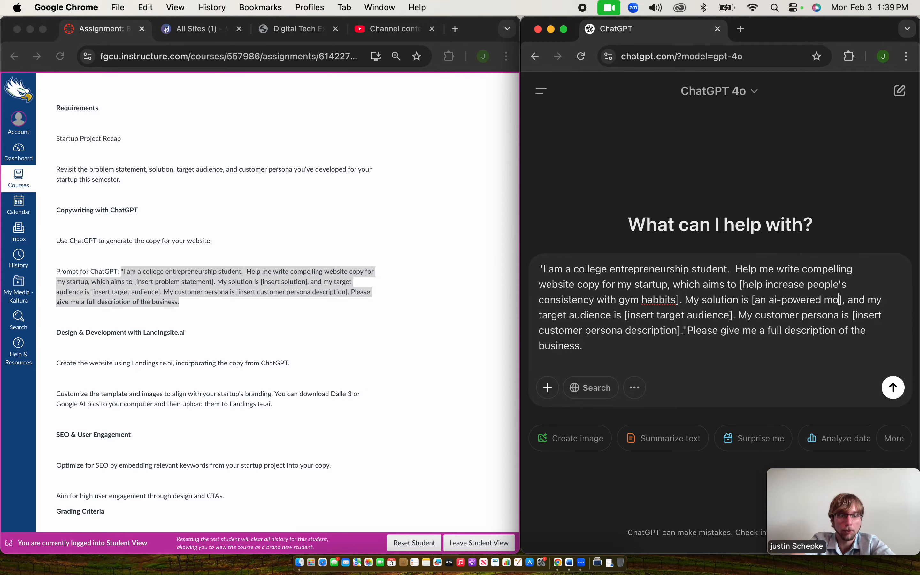
text(bile app)
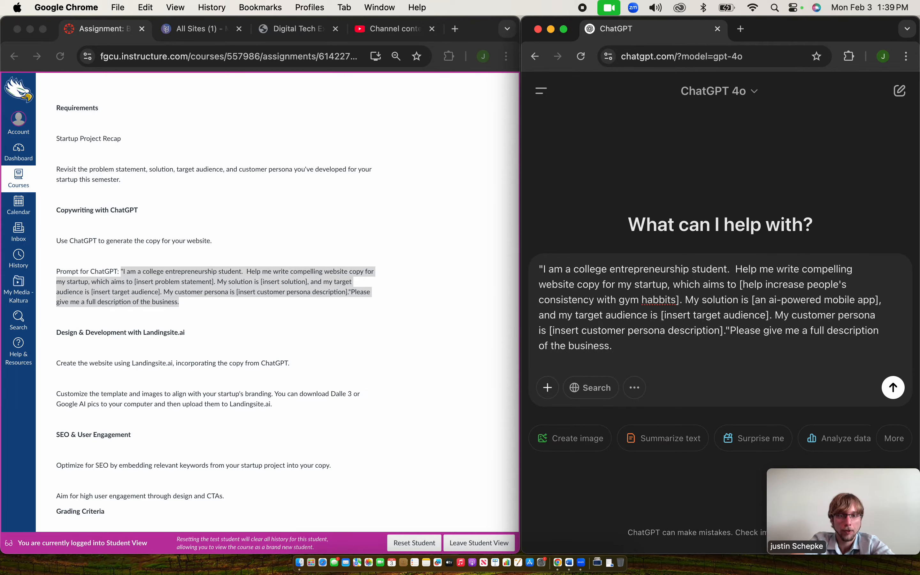
- Replace the target audience placeholder in the prompt with "those struggling to maintain a consistent routine", keeping the square brackets
drag(766, 315, 665, 315)
text(i)
key(BackSpace)
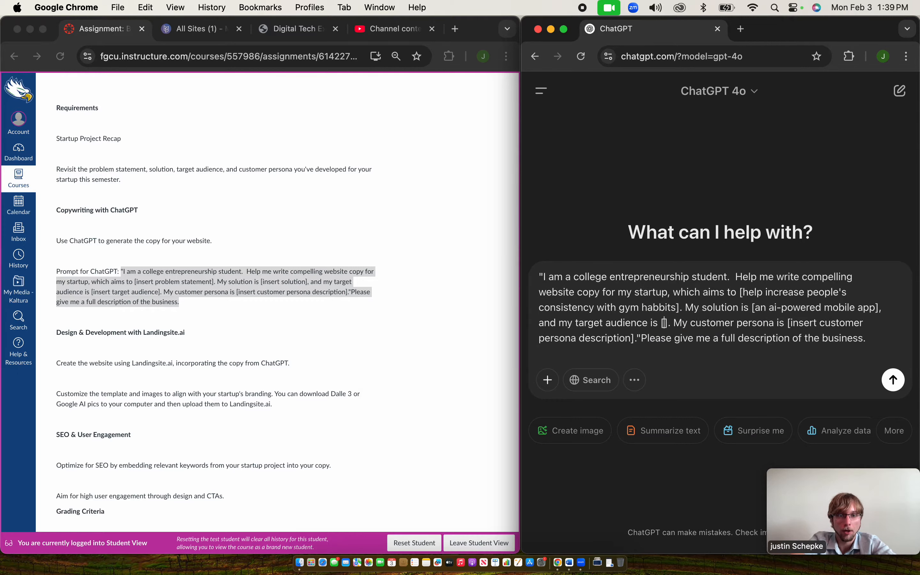
text(those )
text(struggle)
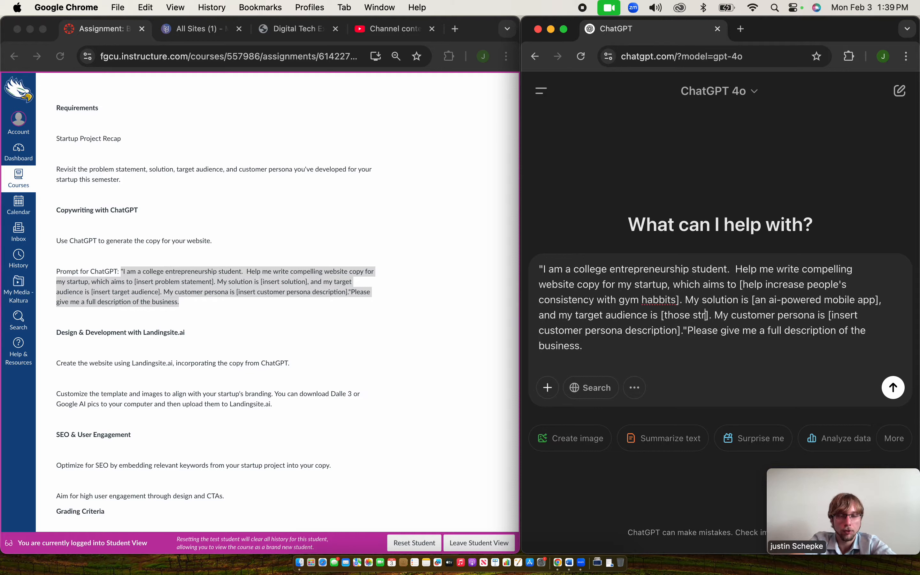
key(BackSpace)
key(BackSpace)
text(ing to maint)
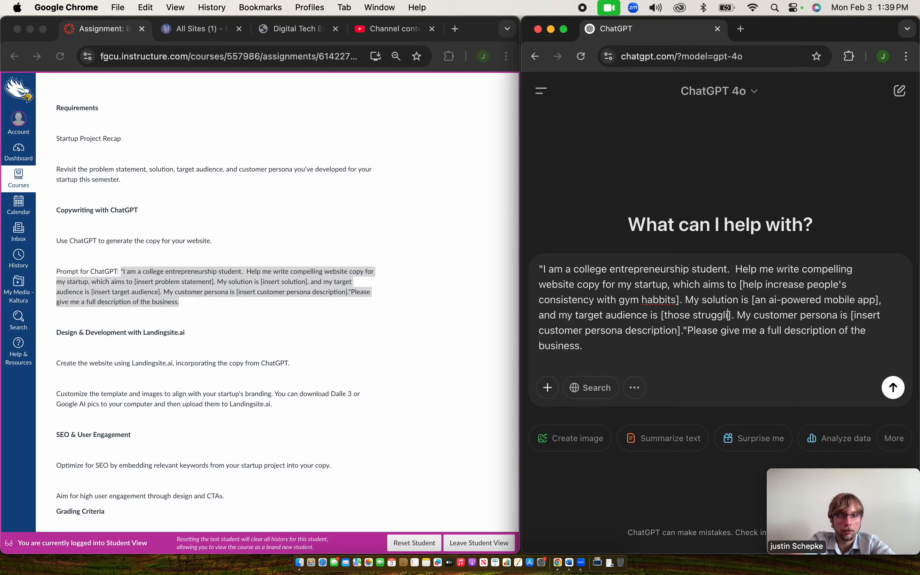
text(ain a coni)
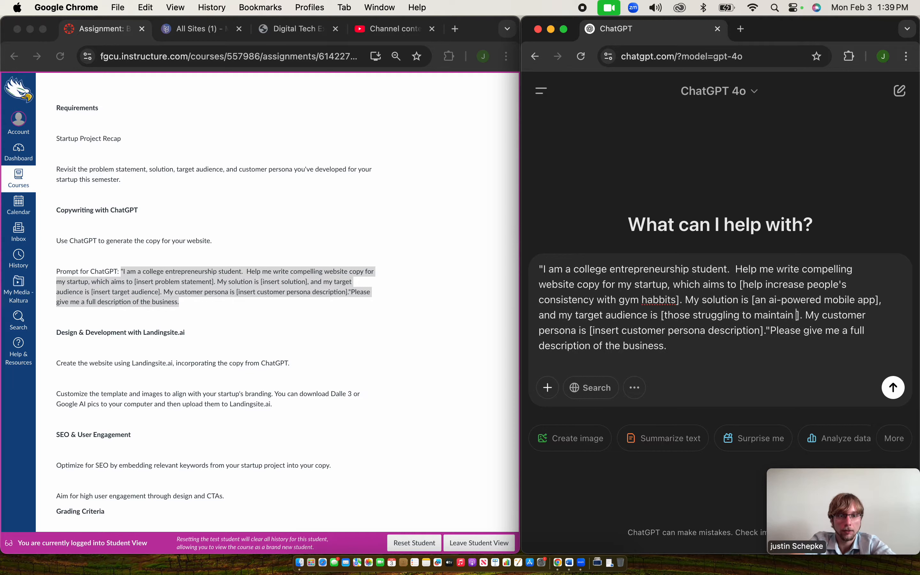
key(BackSpace)
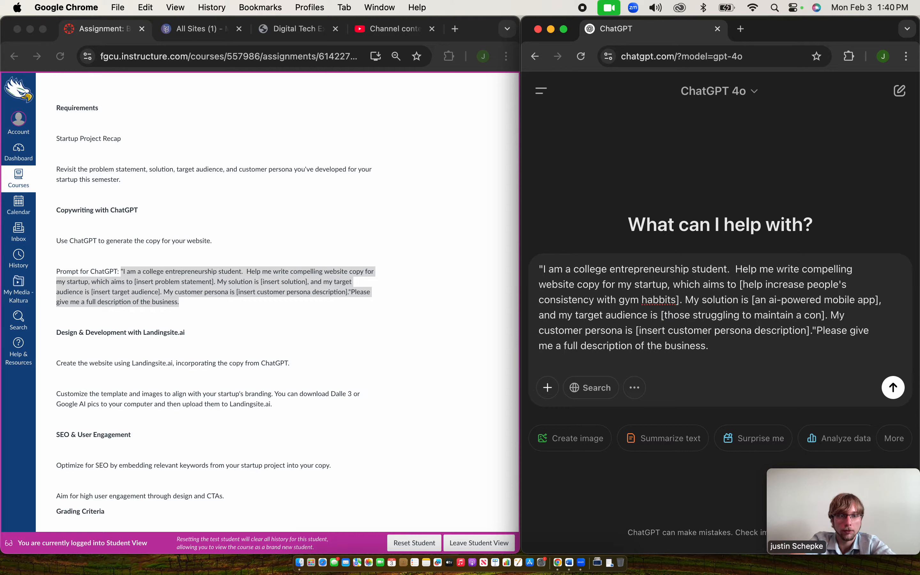
text(sistent routine)
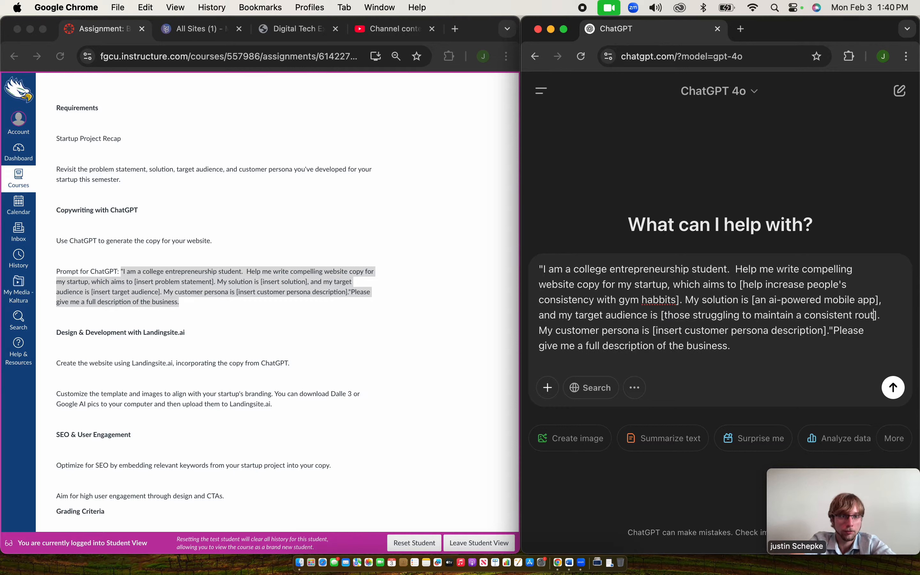
text(])
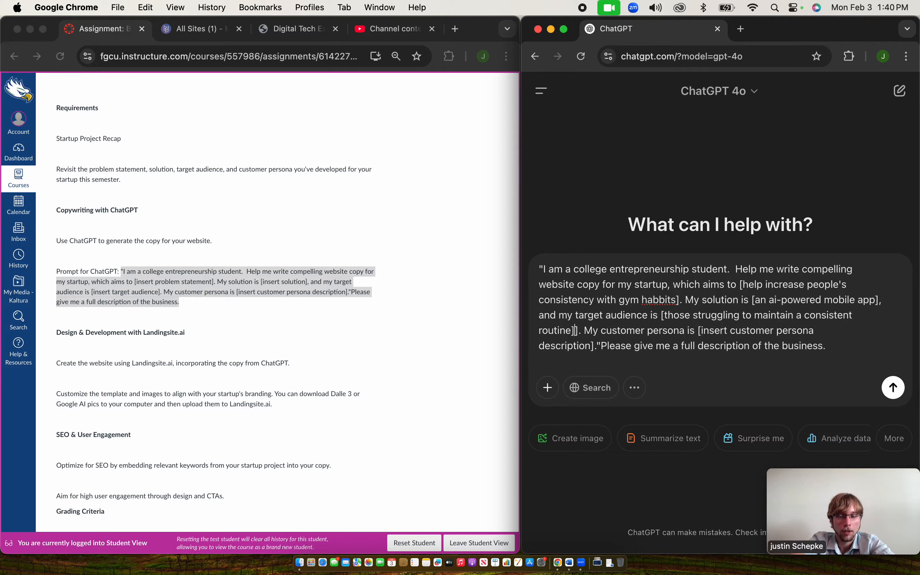
key(BackSpace)
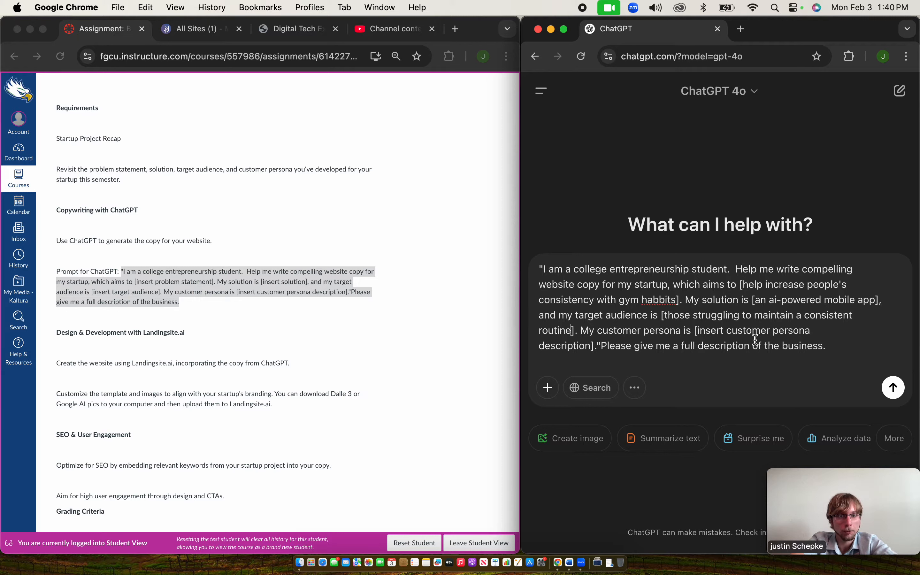
- Replace the customer persona placeholder with "a 25 year old, working professional in an urban enviornment, with access to gym memberships", keeping the square brackets
drag(592, 347, 702, 330)
key(BackSpace)
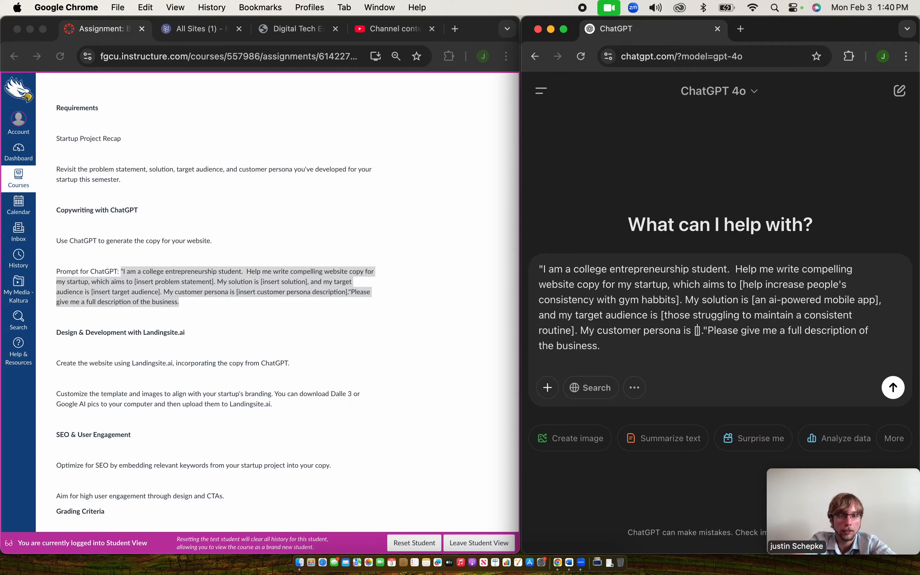
text(a 2)
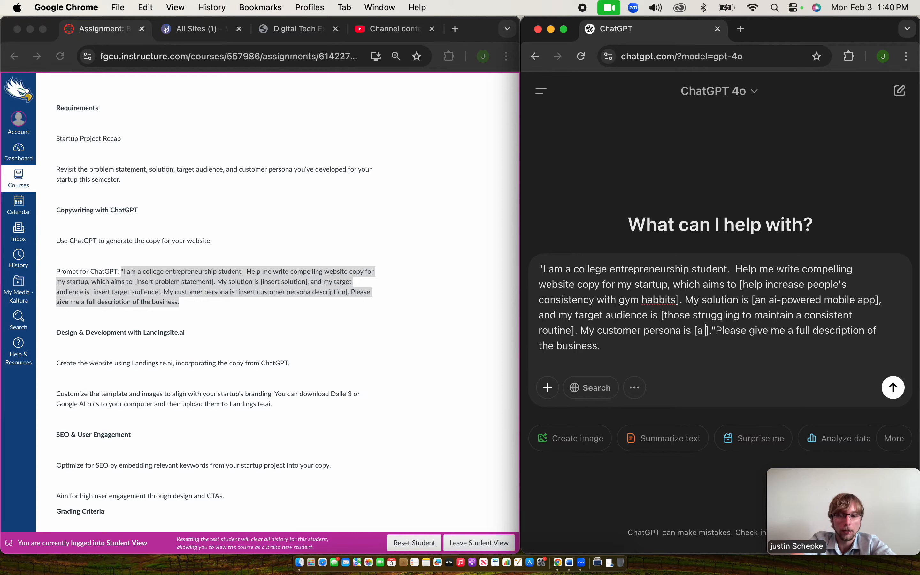
text(5 year old)
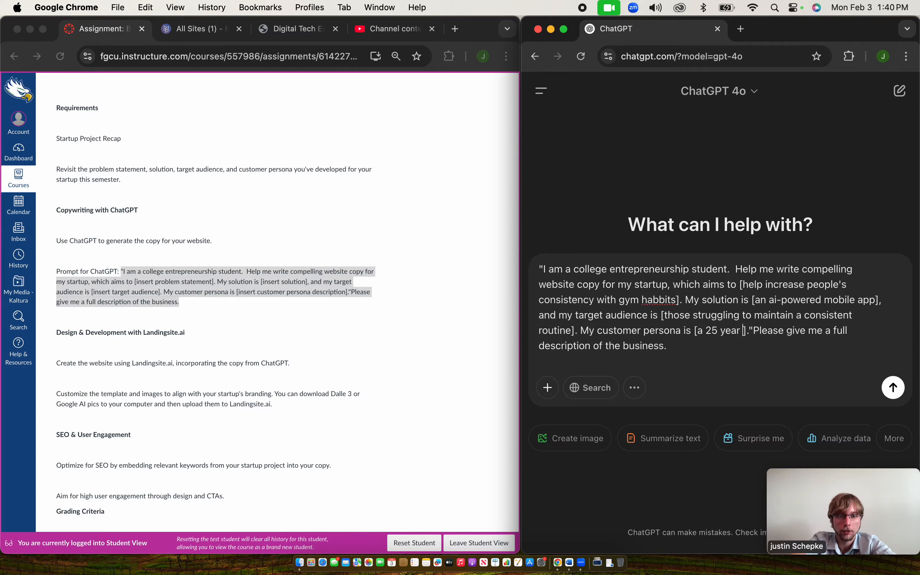
text(, working pro)
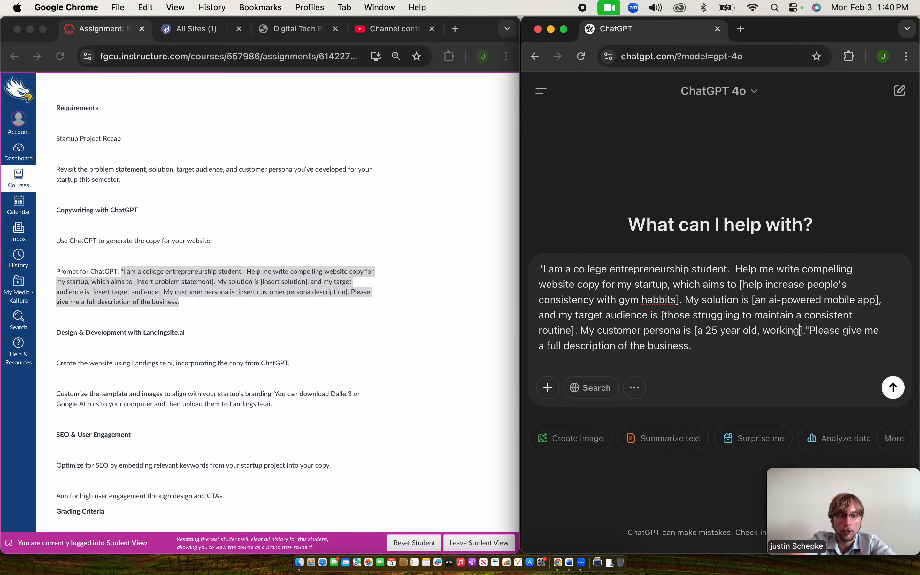
text(fession)
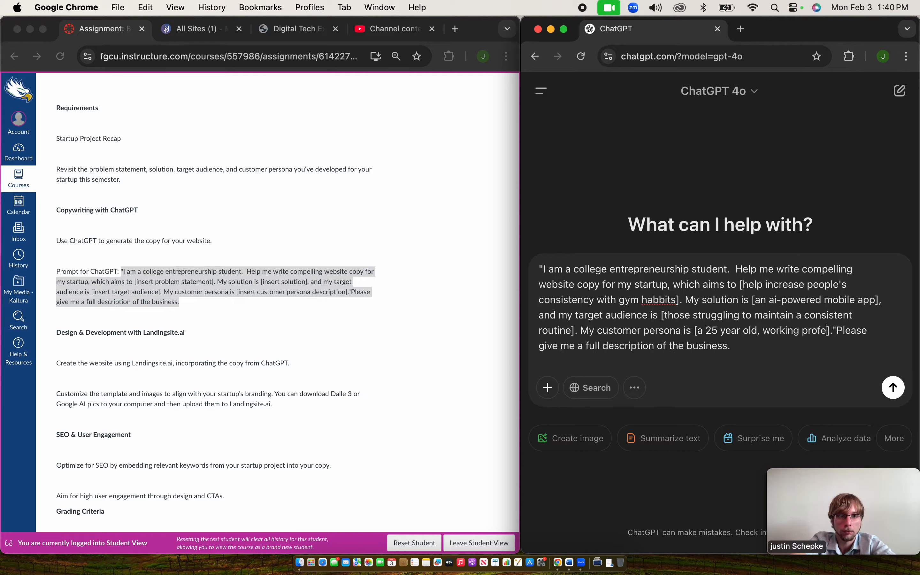
text(al in a)
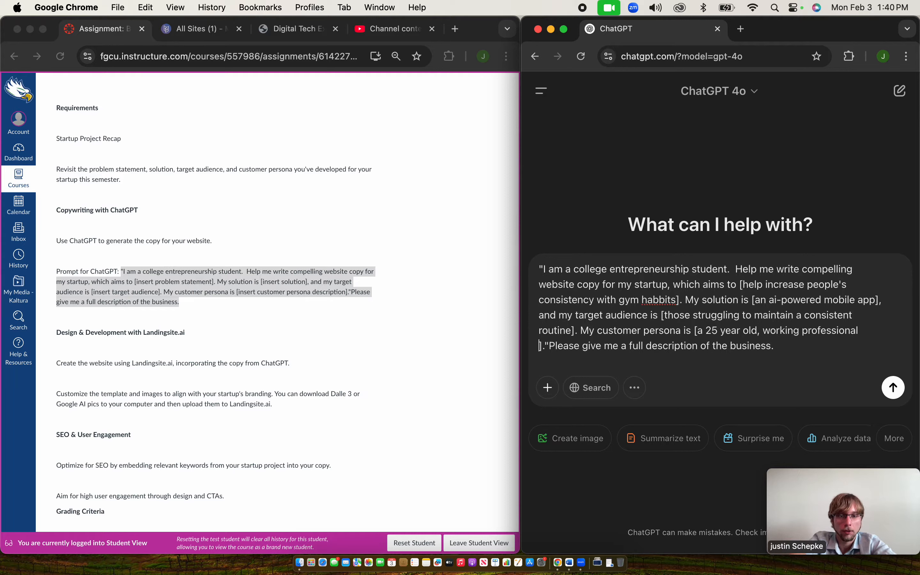
text(n ubran)
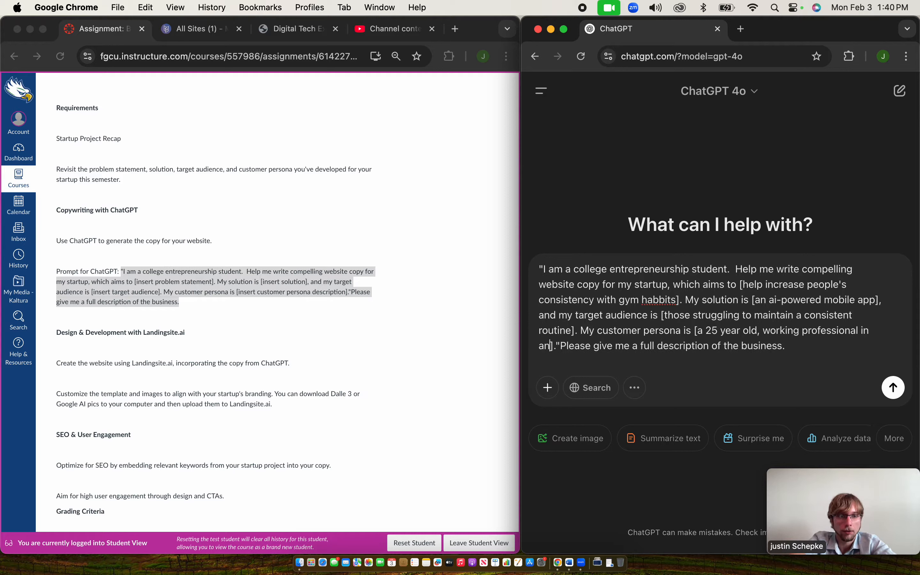
key(BackSpace)
key(BackSpace)
key(BackSpace)
key(BackSpace)
key(BackSpace)
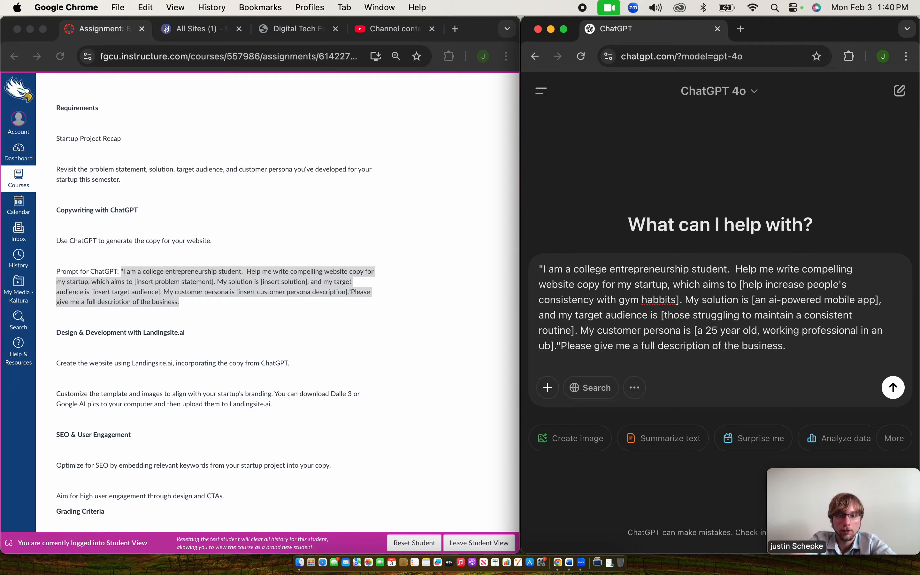
text(rban )
text(envior)
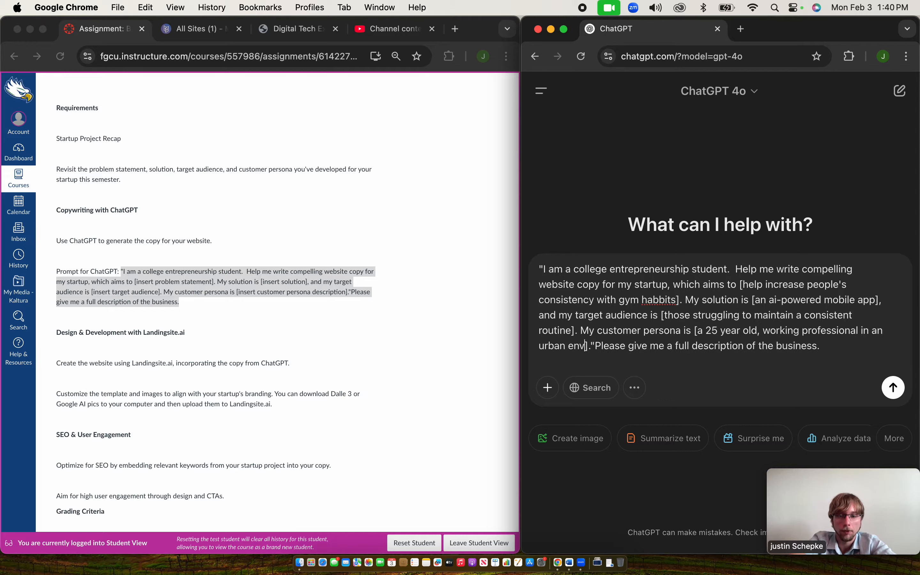
text(nment, with)
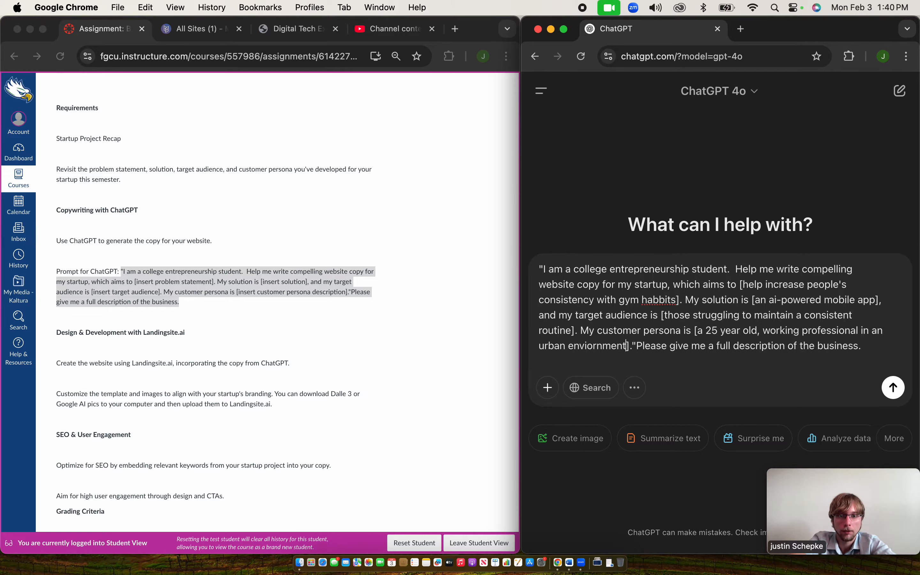
text( access to )
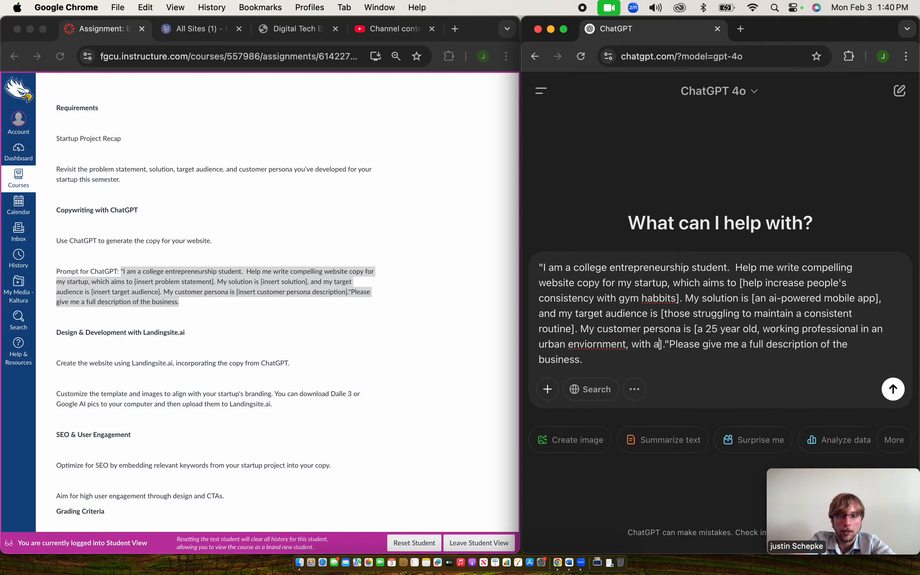
text(gym membershi)
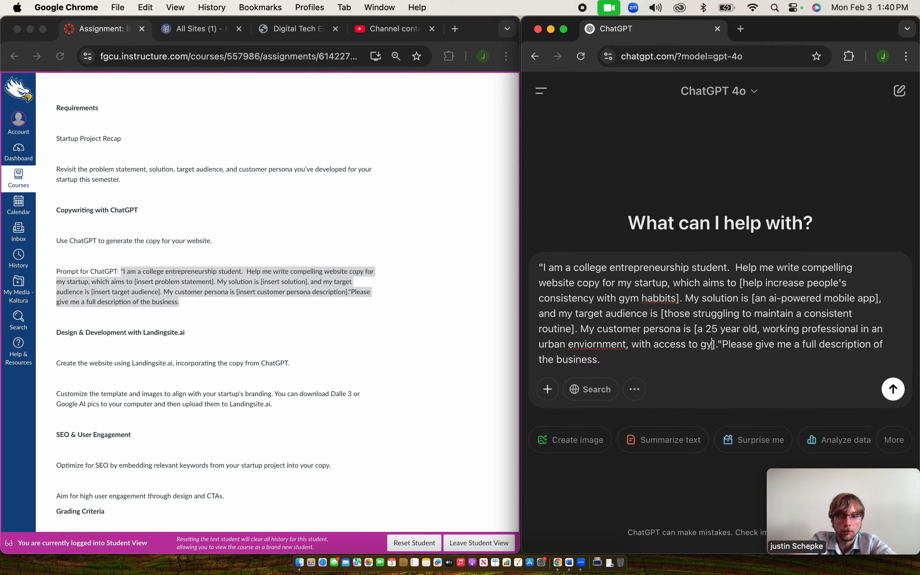
text(ps)
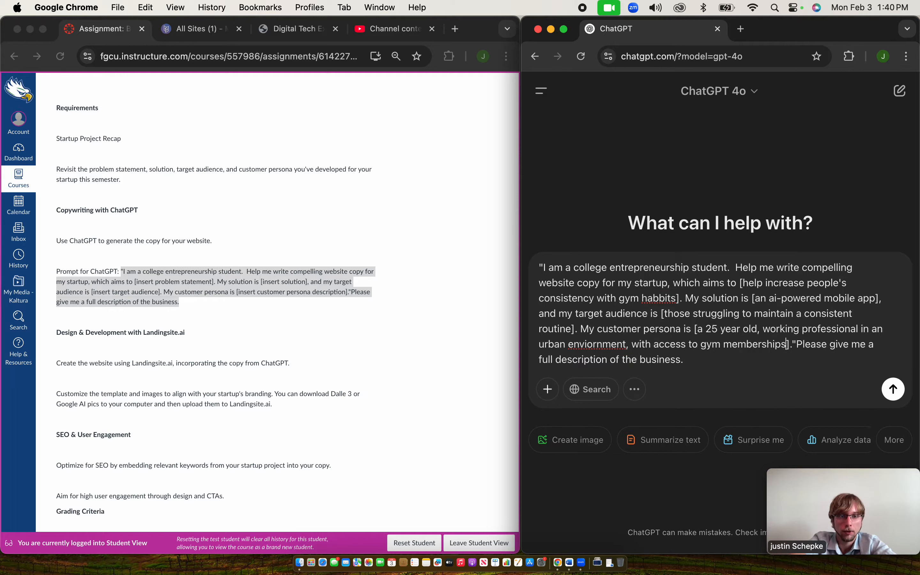
- Correct the misspelled word in the customer persona to "environment" and submit the completed prompt to ChatGPT
right_click(598, 344)
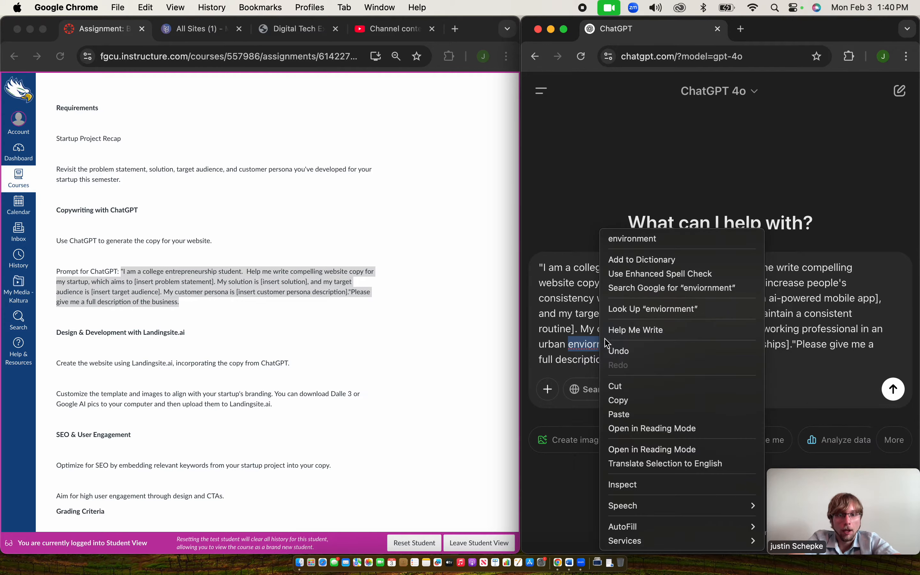
click(646, 239)
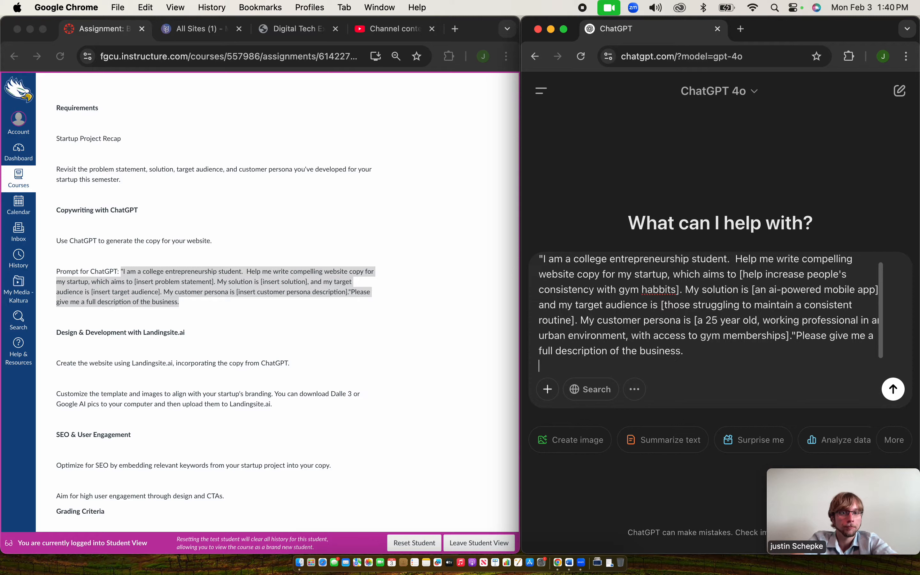
click(893, 389)
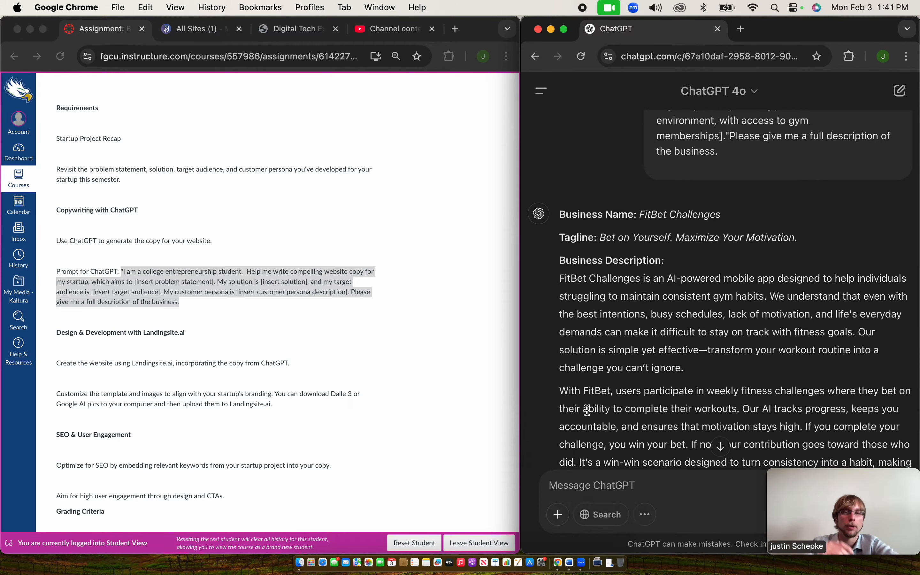
- Read through the generated website copy, from the business name and description to the closing call to action
scroll(616, 389, down, 10)
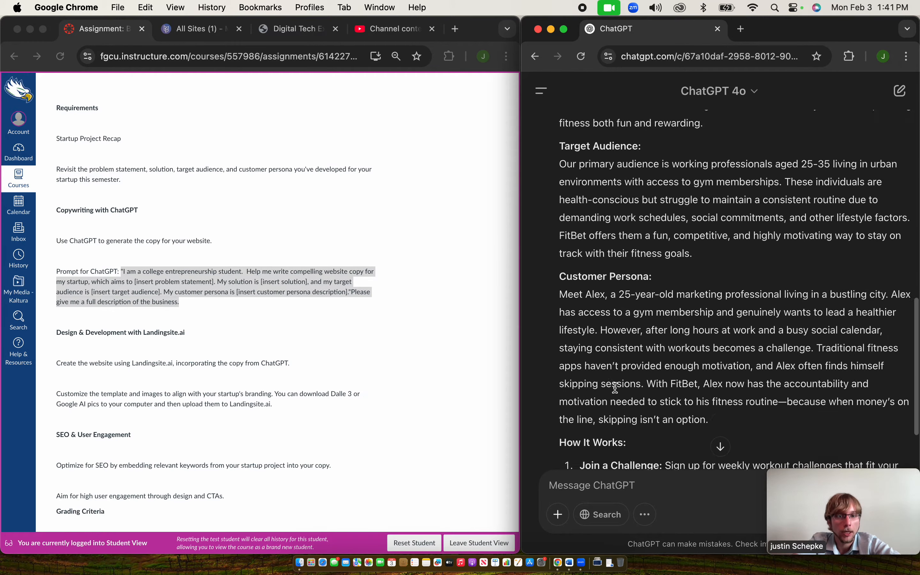
scroll(616, 392, up, 8)
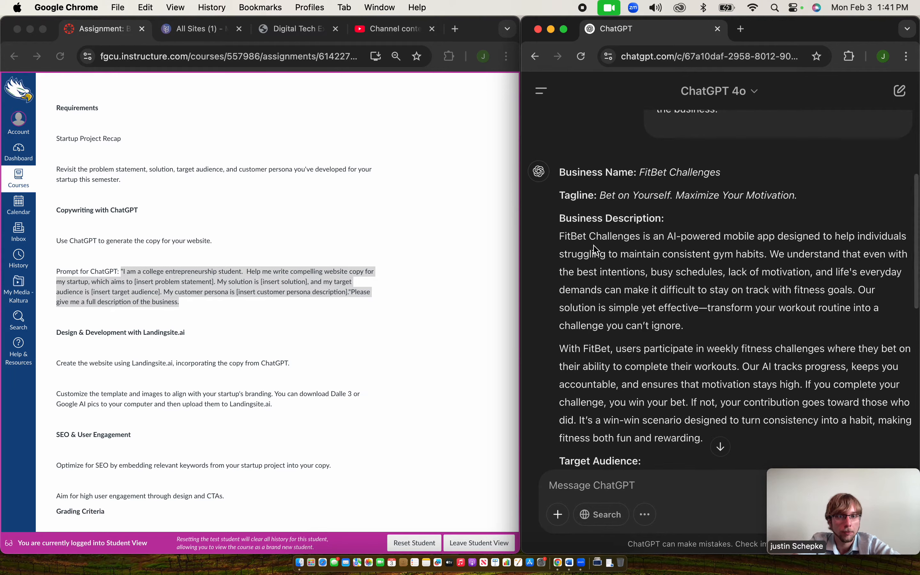
scroll(607, 361, down, 10)
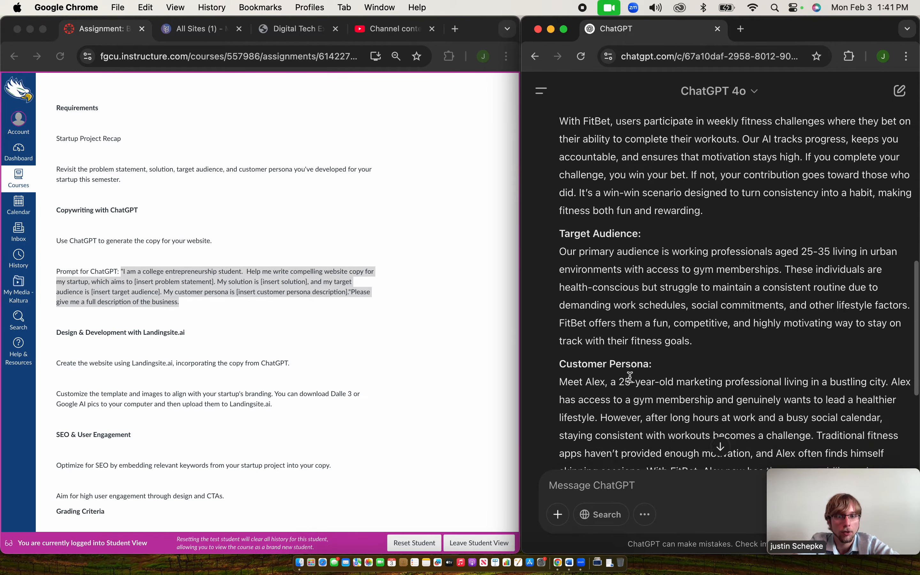
scroll(630, 380, down, 5)
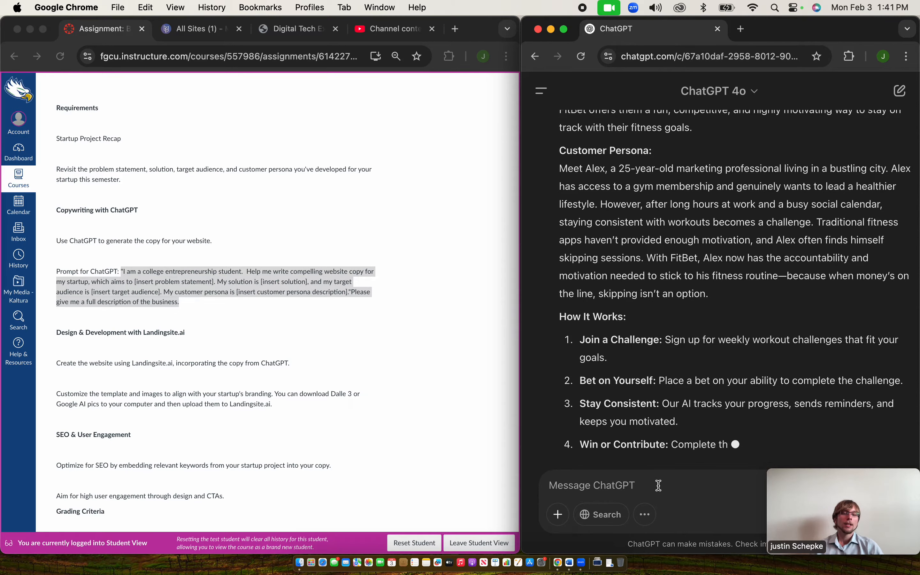
scroll(655, 485, down, 3)
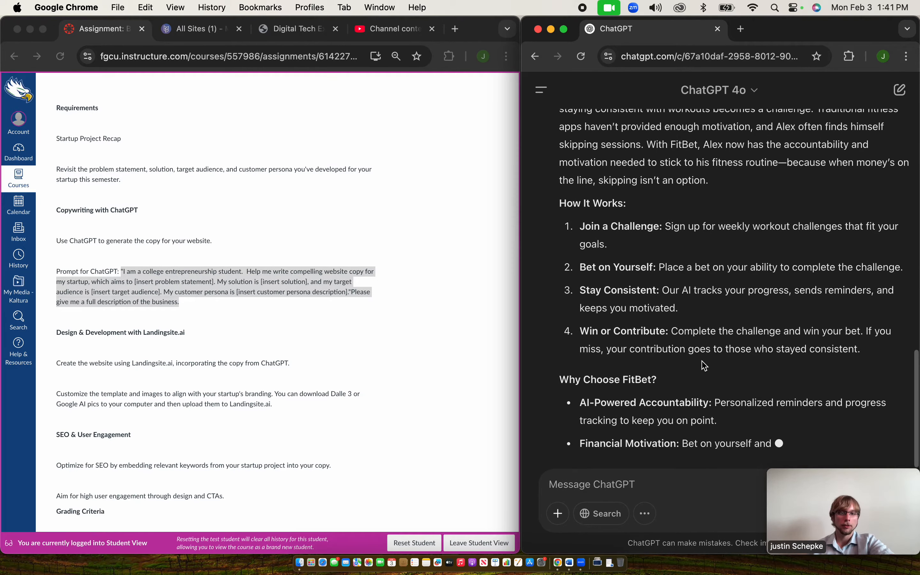
scroll(702, 361, down, 3)
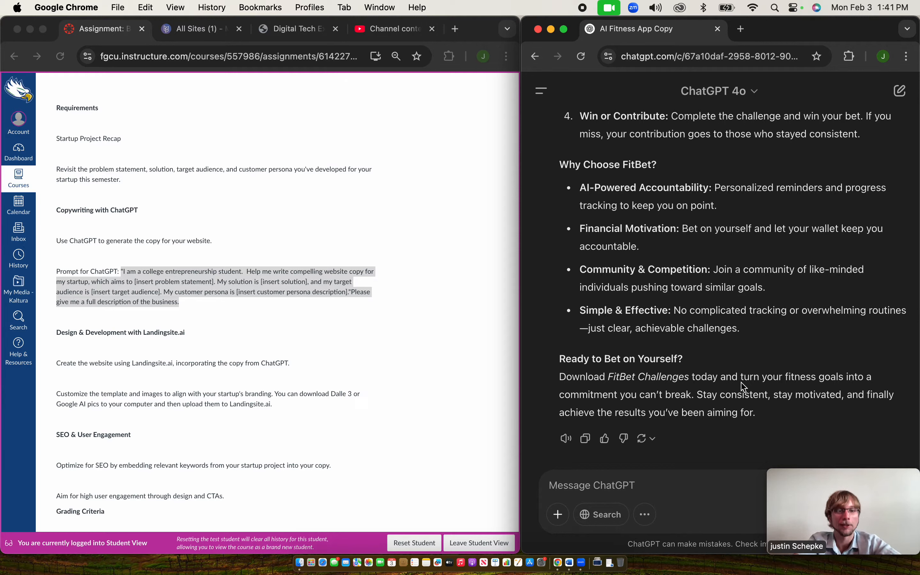
- Return to the course modules and open the landingsite.ai link from Module 5's Landing Page Resources in its own browser tab
click(189, 217)
scroll(188, 218, left, 5)
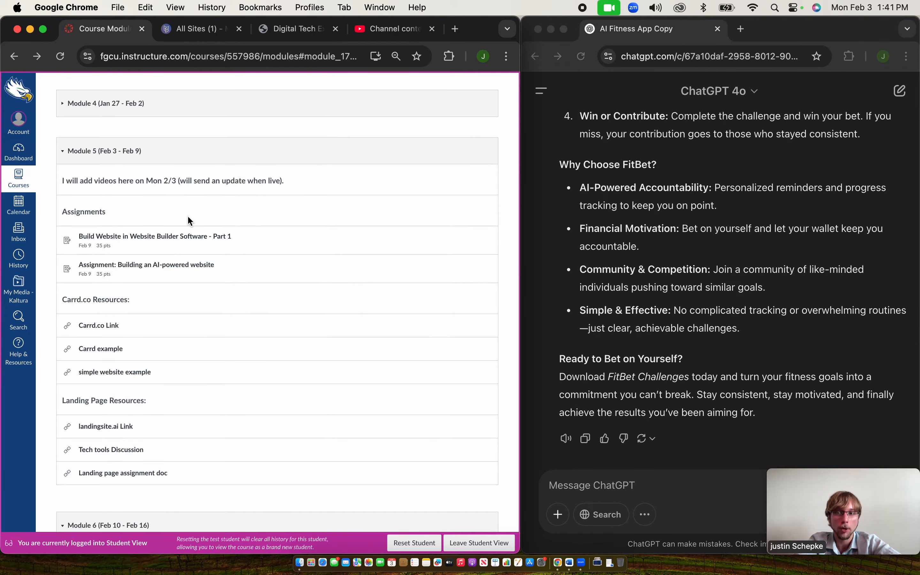
scroll(164, 334, down, 2)
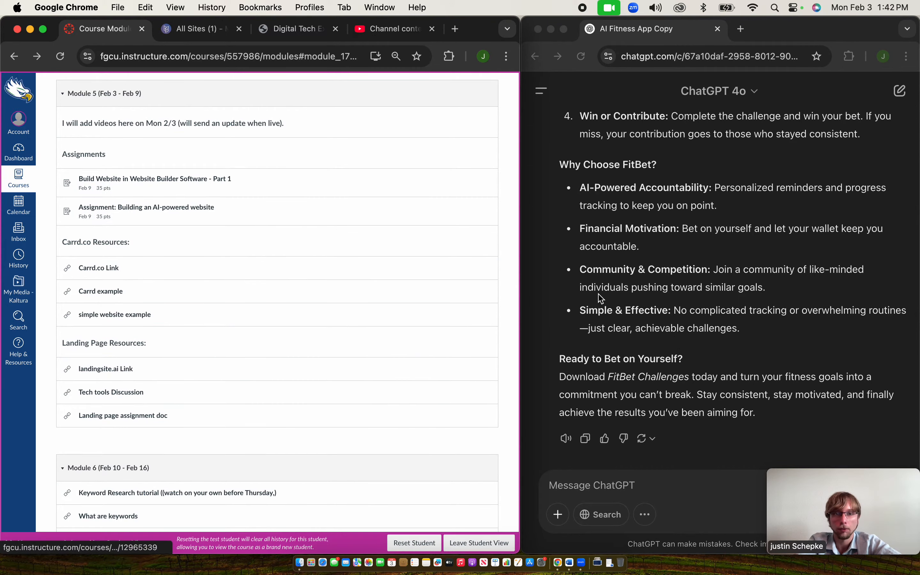
scroll(600, 298, up, 10)
scroll(600, 298, down, 15)
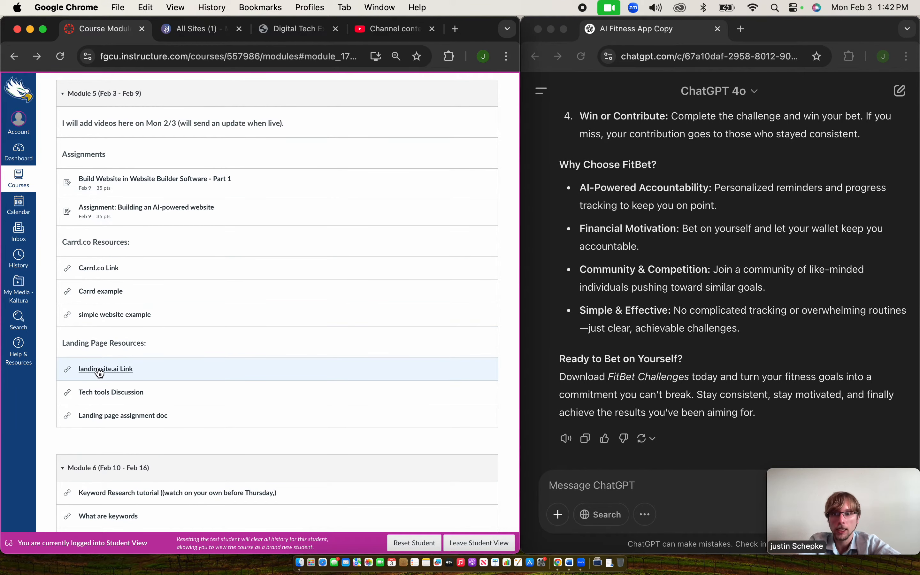
click(115, 371)
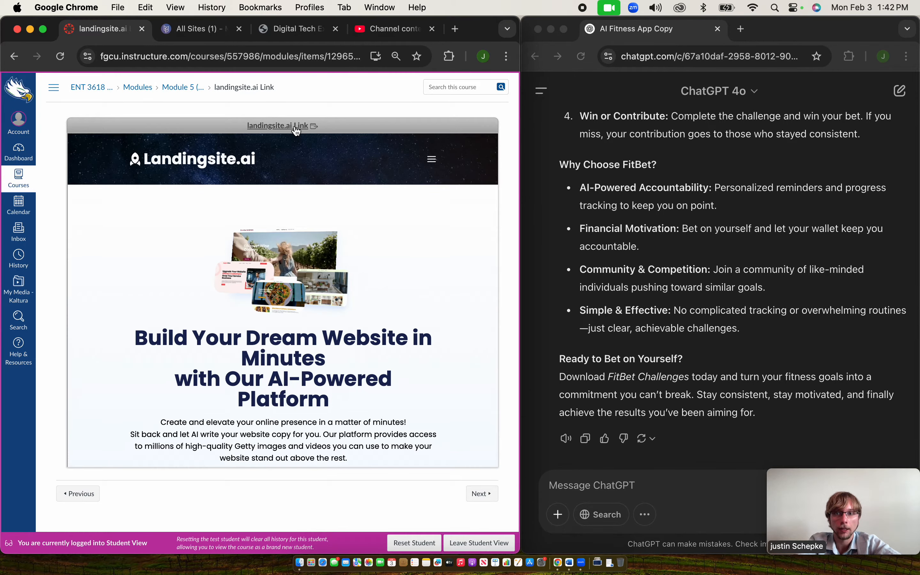
click(300, 126)
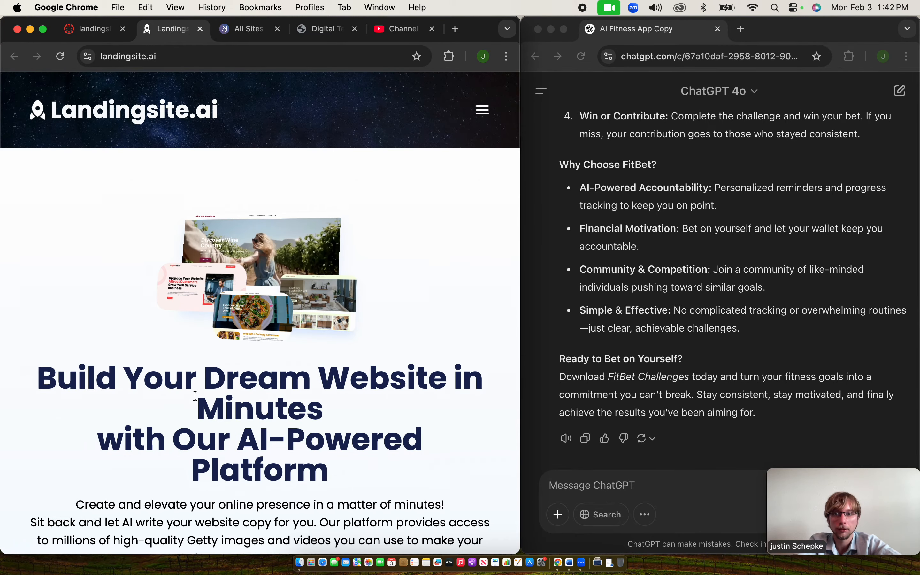
- Start building a free website on Landingsite.ai and bring up the form for the business name and description
scroll(194, 395, down, 3)
scroll(194, 395, down, 4)
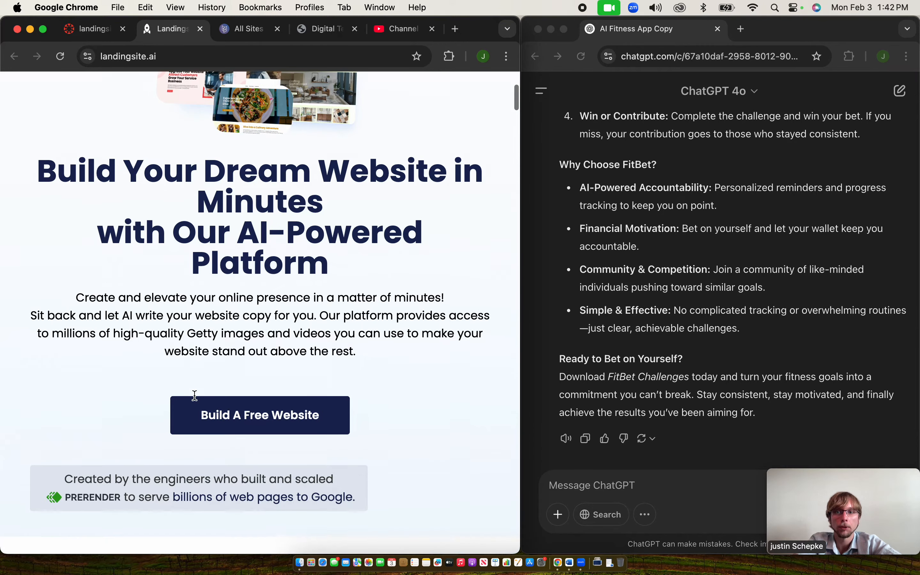
scroll(242, 448, down, 2)
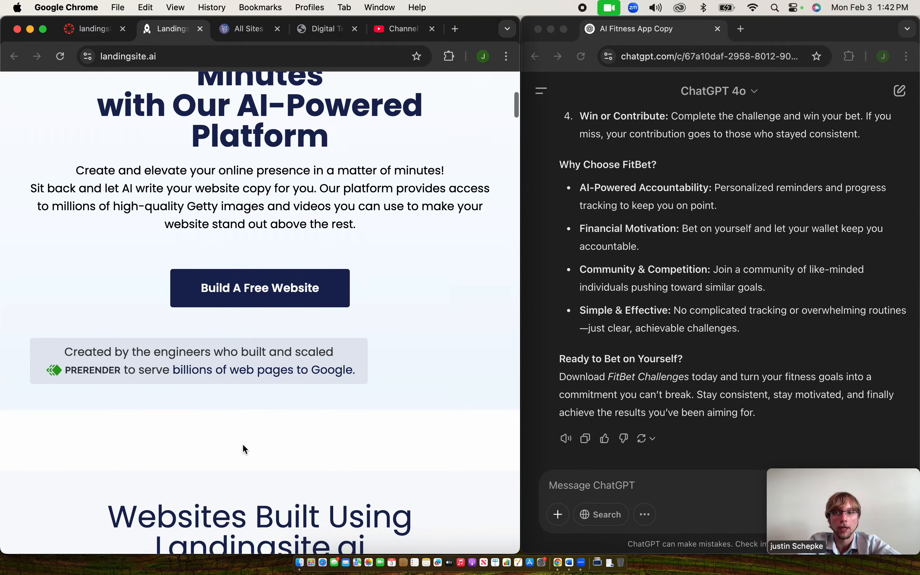
scroll(242, 448, up, 3)
click(261, 388)
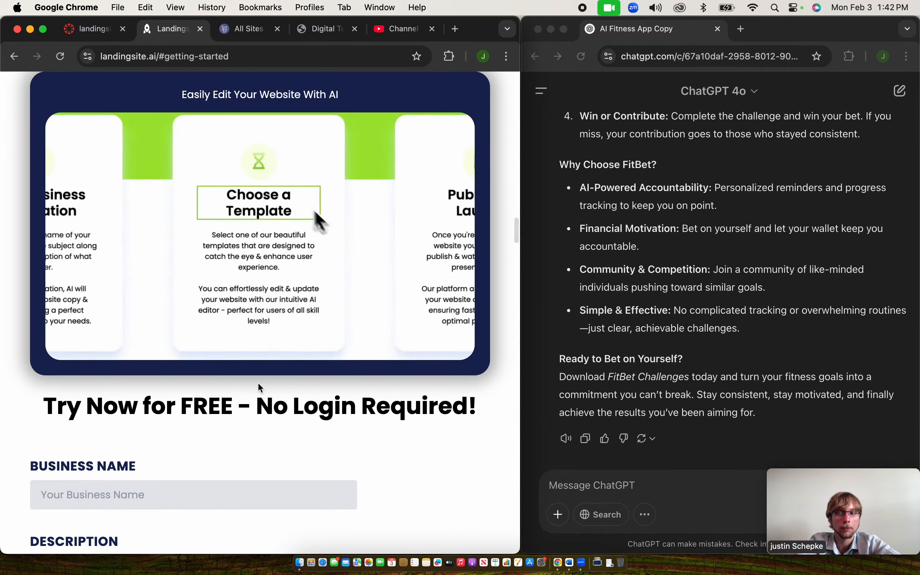
scroll(279, 398, down, 5)
scroll(279, 397, down, 1)
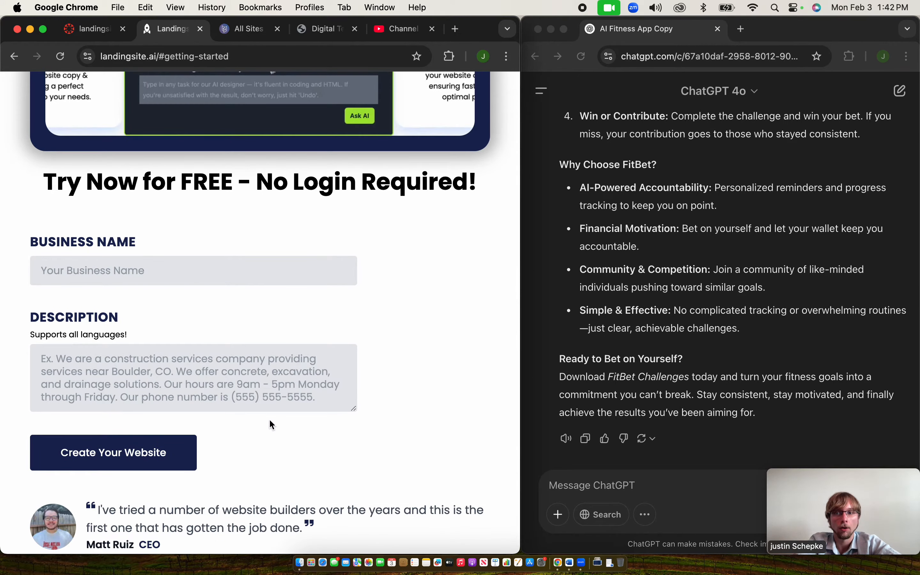
- Fill in the business name as "FitBet Challenges" using the saved suggestion
click(171, 266)
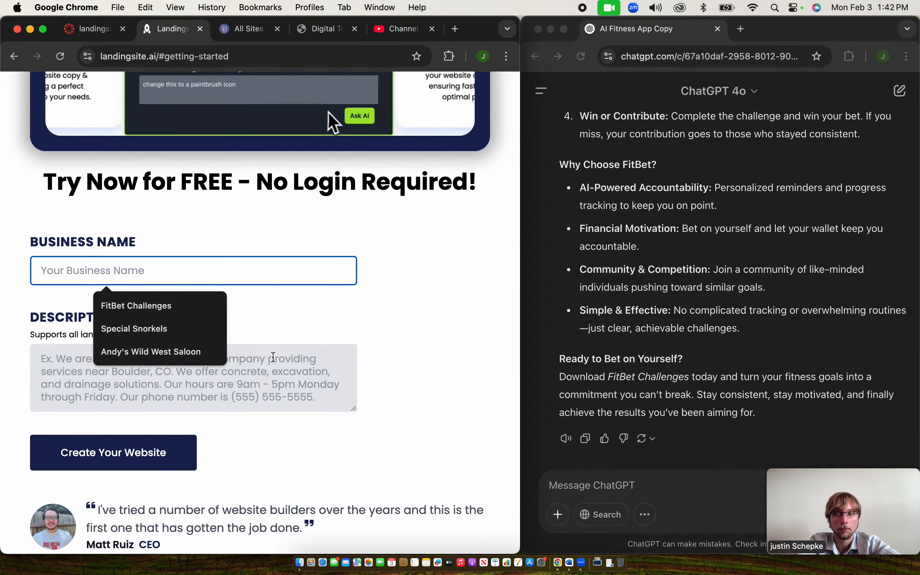
click(273, 357)
click(242, 273)
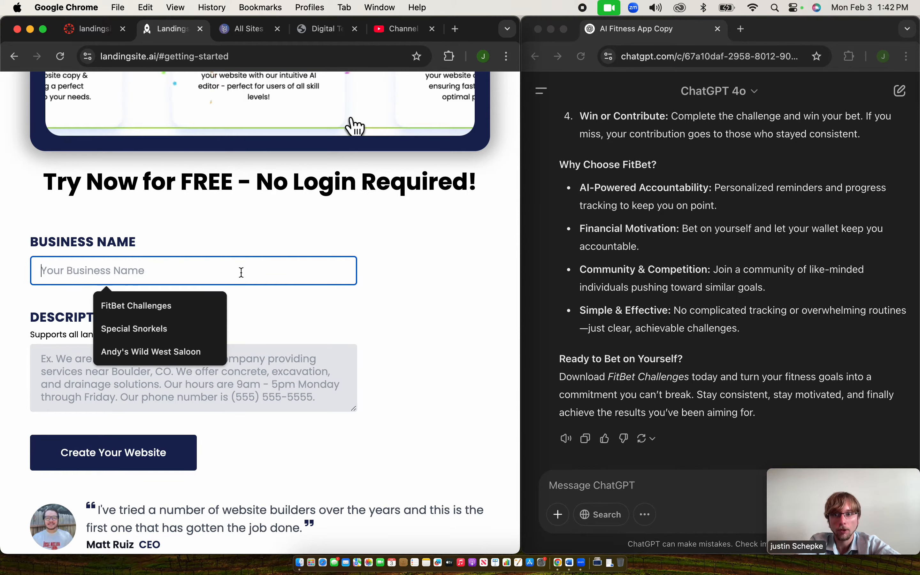
click(179, 304)
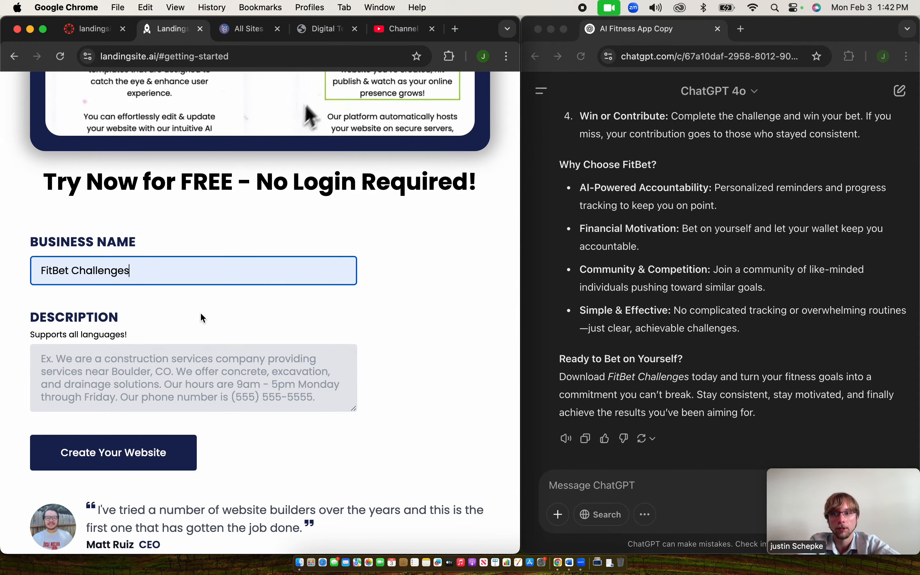
- Write in the ChatGPT message "I am going to use this as a prompt for landingsite.ai to generate a website for me.."
click(633, 484)
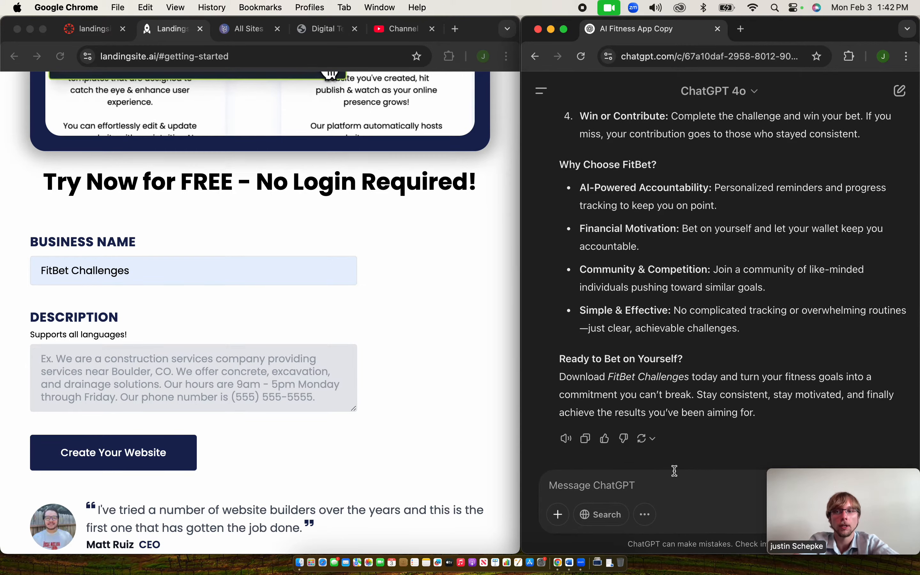
text(I am going t)
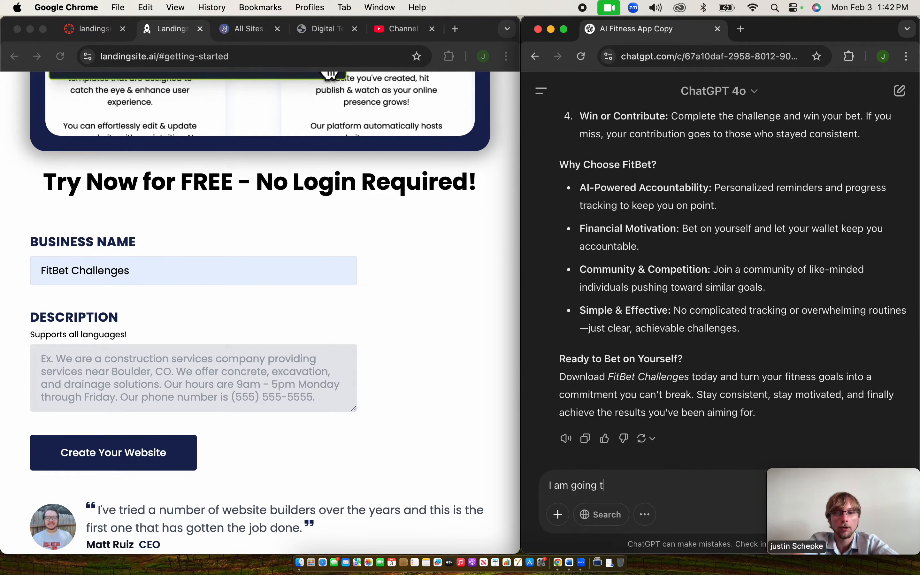
text(o use this a)
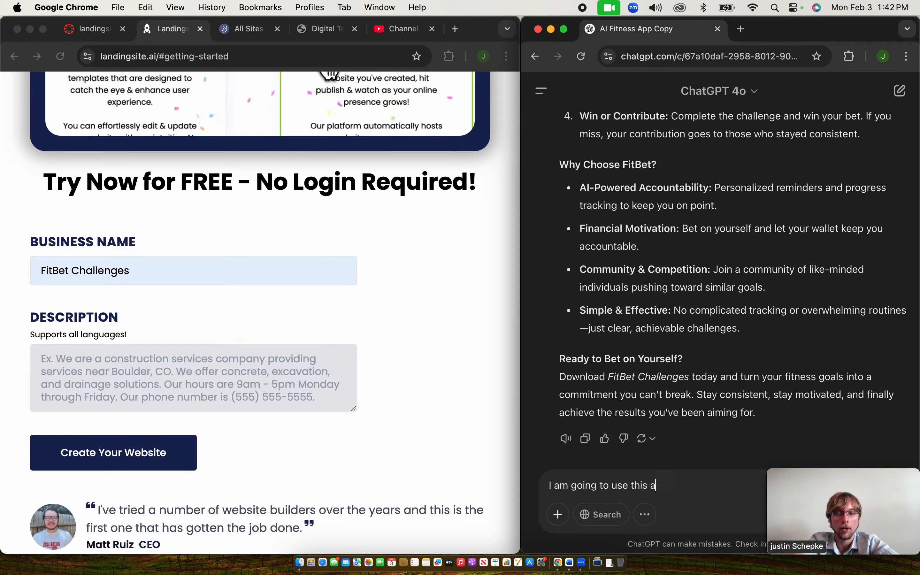
text(s a prompt )
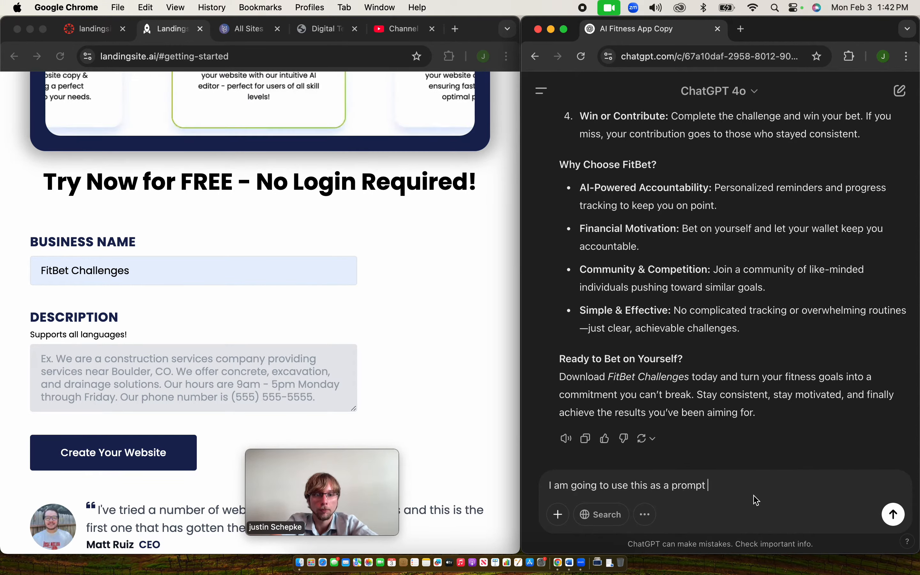
text(fir)
text( landingsite)
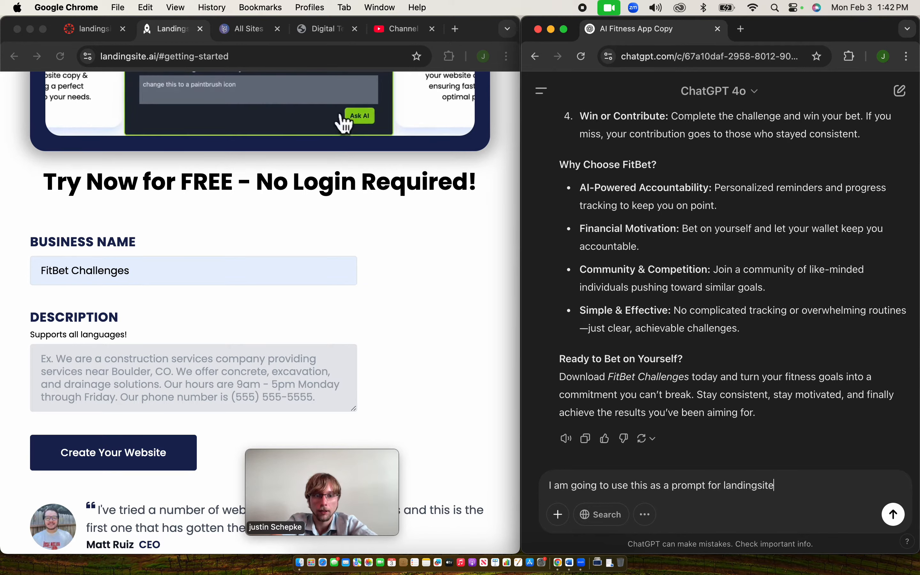
text(.ai to gene)
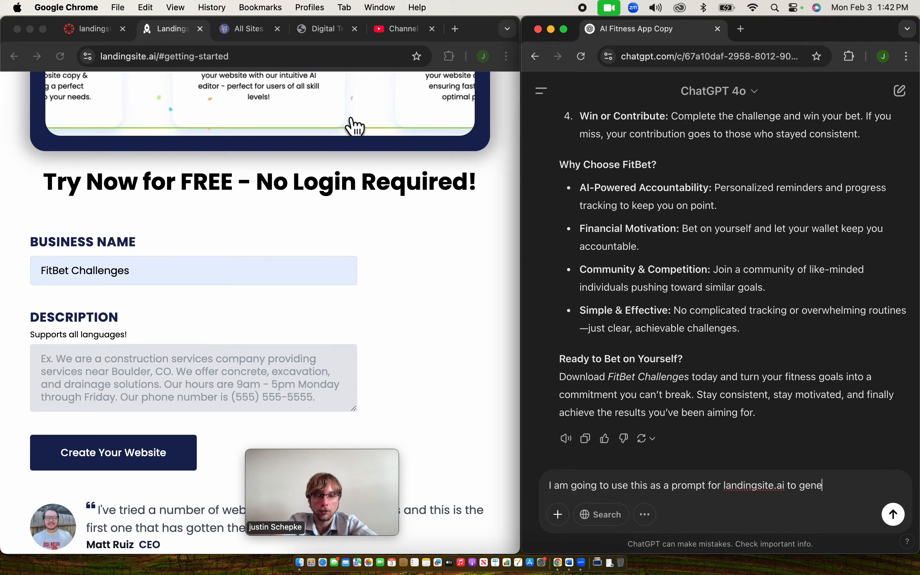
text(reat)
key(BackSpace)
key(BackSpace)
key(BackSpace)
text(ate a )
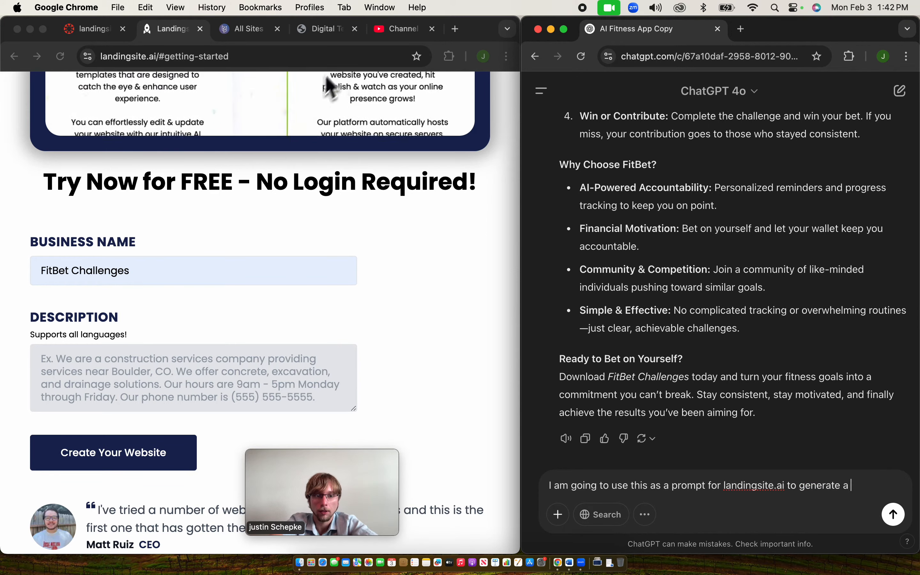
text(website for me.. Please o)
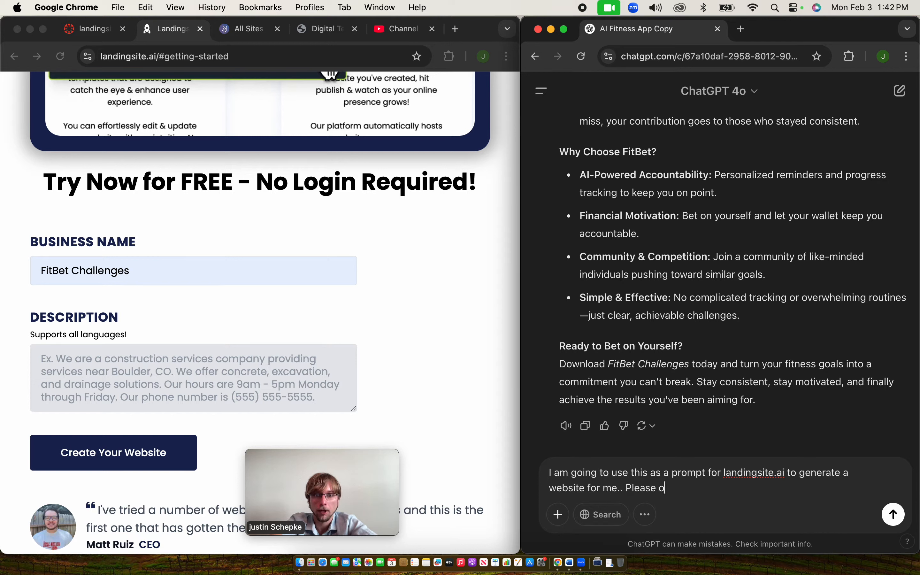
- Complete the message with "Please optimize the text to be used as a prompt for Landingsite.ai" and send it
text(ptimize th)
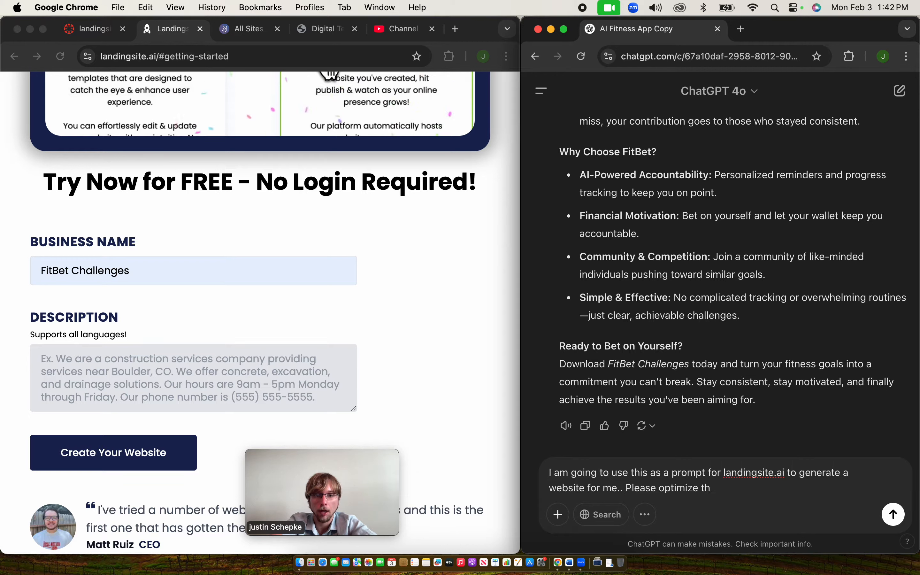
text(e text to be s)
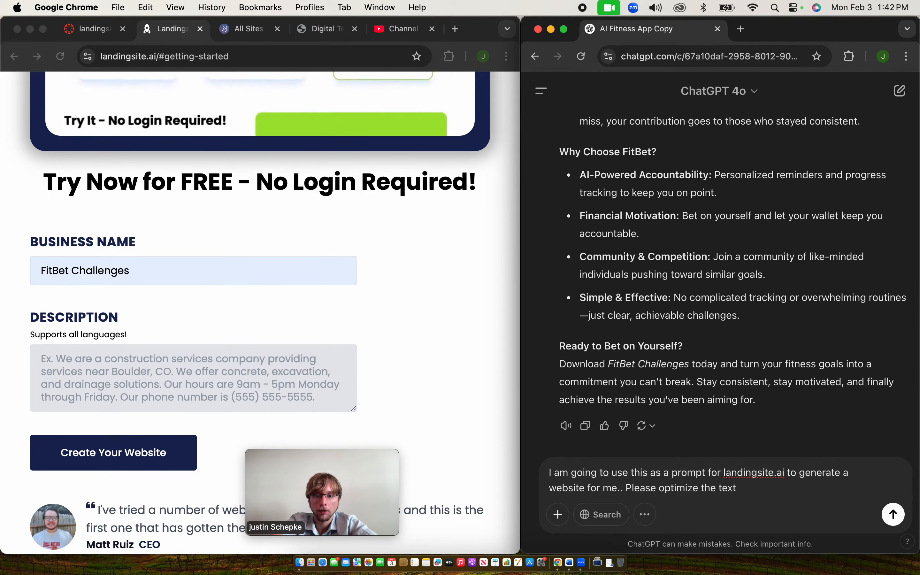
key(BackSpace)
text(used)
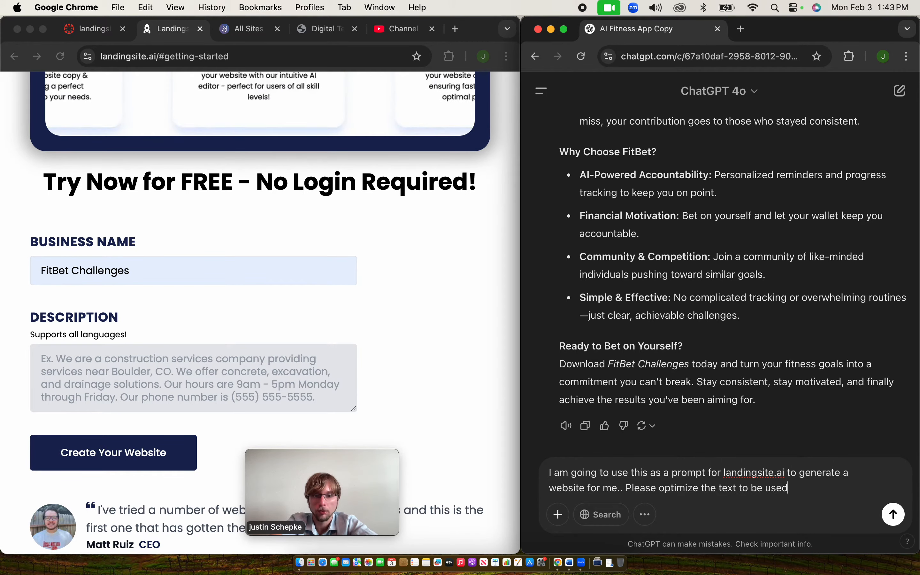
text( a s a po)
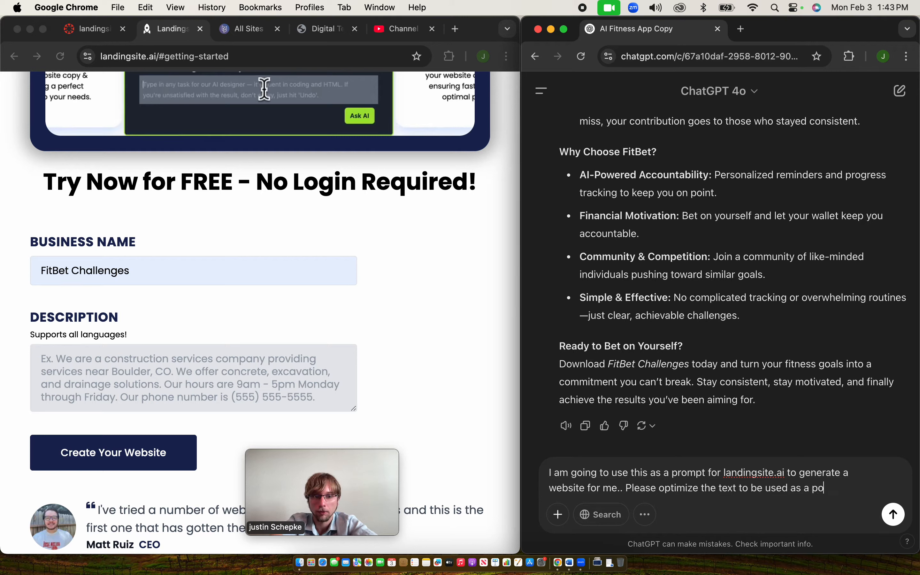
key(BackSpace)
text(rompt for L)
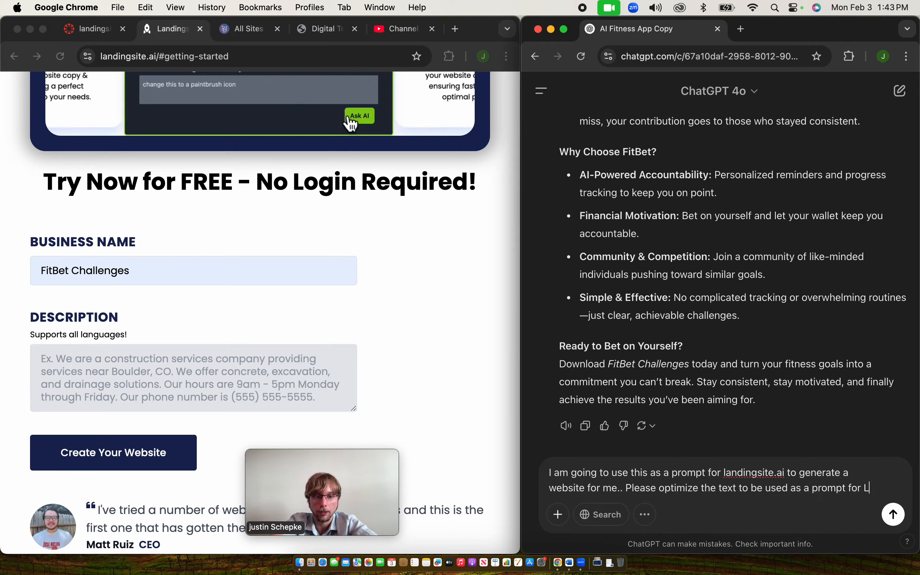
text(andingsti)
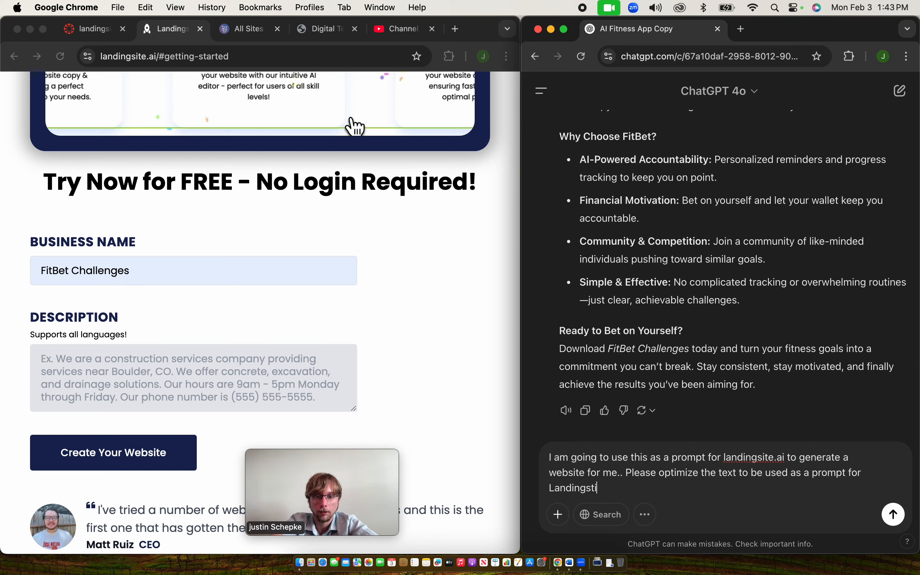
text(te)
key(BackSpace)
key(BackSpace)
key(BackSpace)
key(BackSpace)
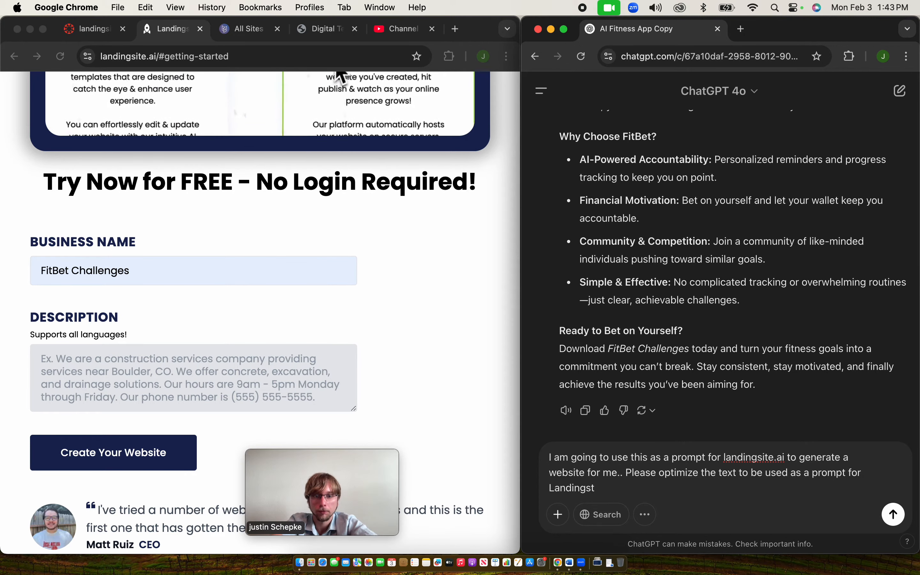
text(ite.ai)
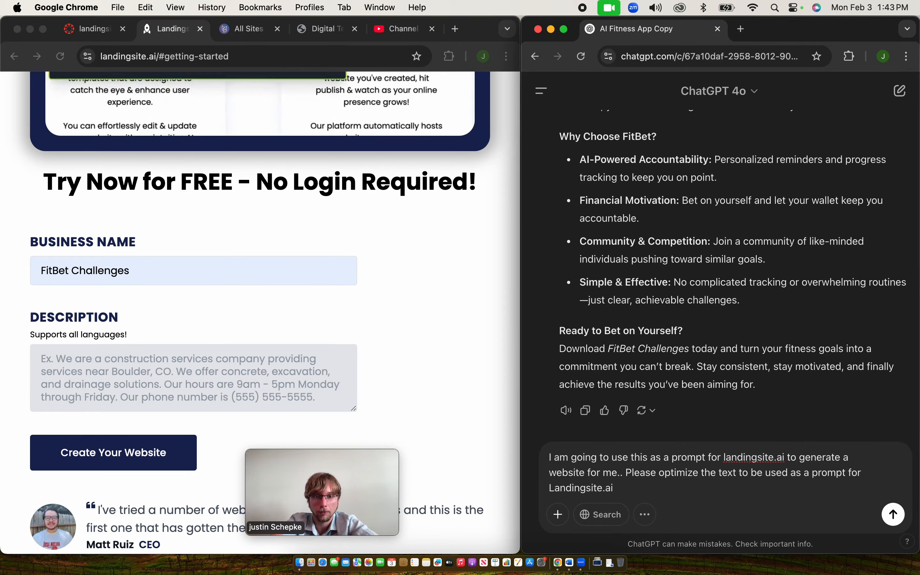
key(shift+Return)
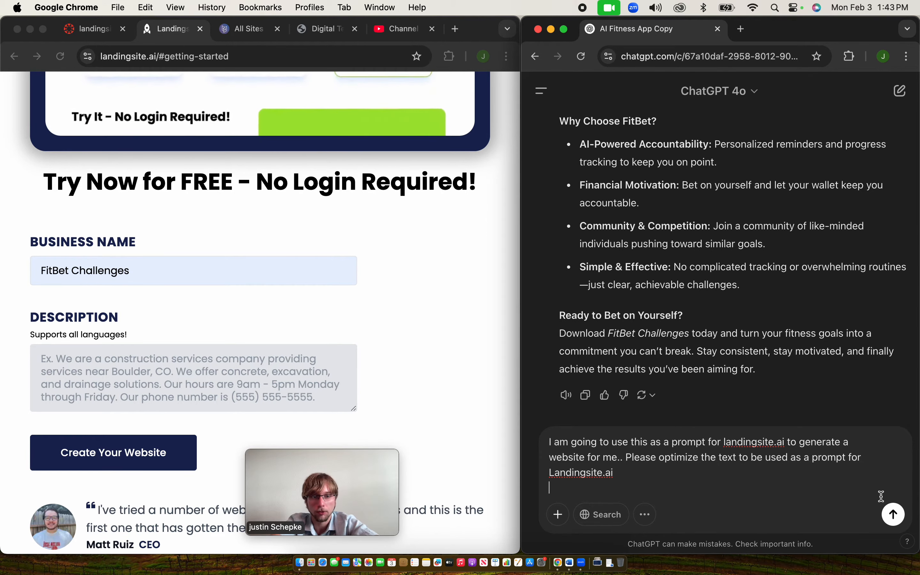
click(894, 516)
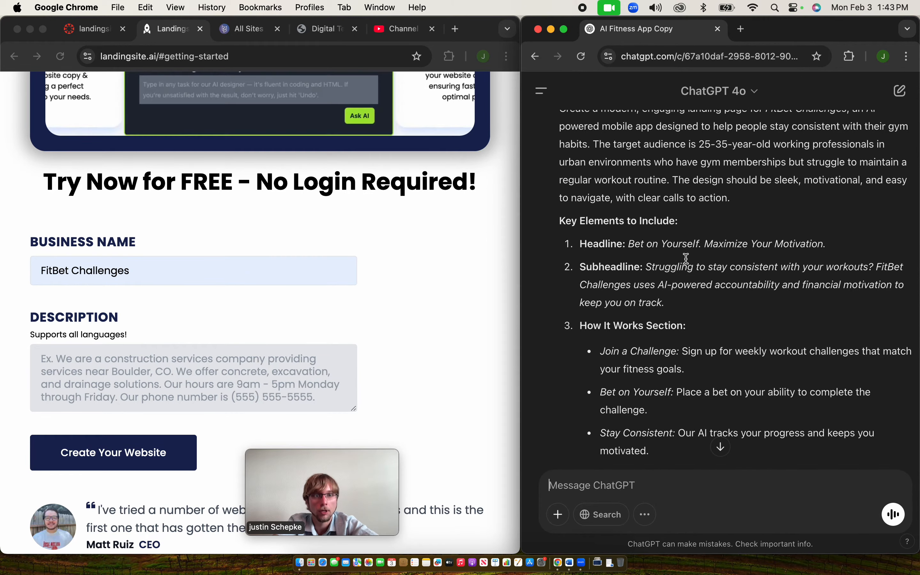
- Read through the generated Landingsite.ai prompt, covering its introduction, key elements, call to action and design style
scroll(662, 293, down, 1)
scroll(666, 294, down, 10)
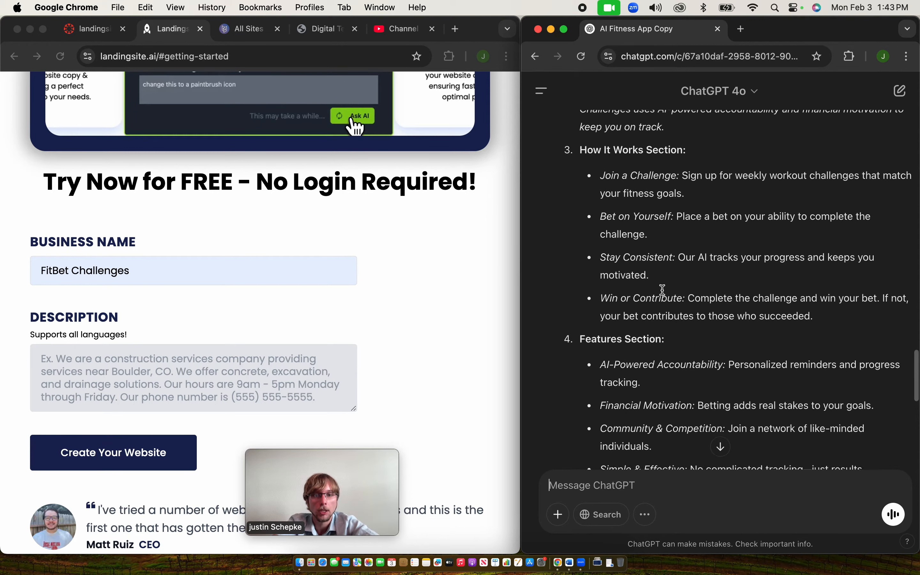
scroll(665, 294, down, 7)
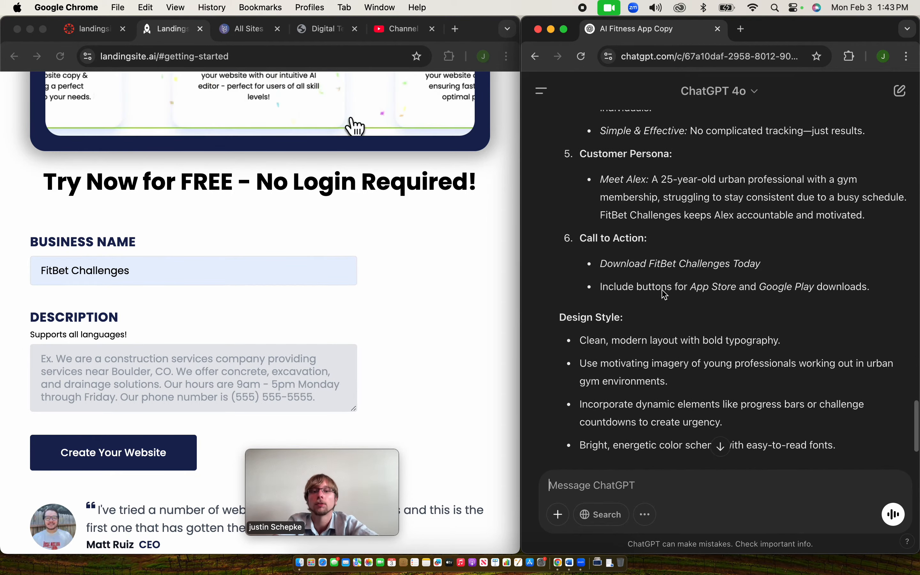
scroll(663, 291, up, 17)
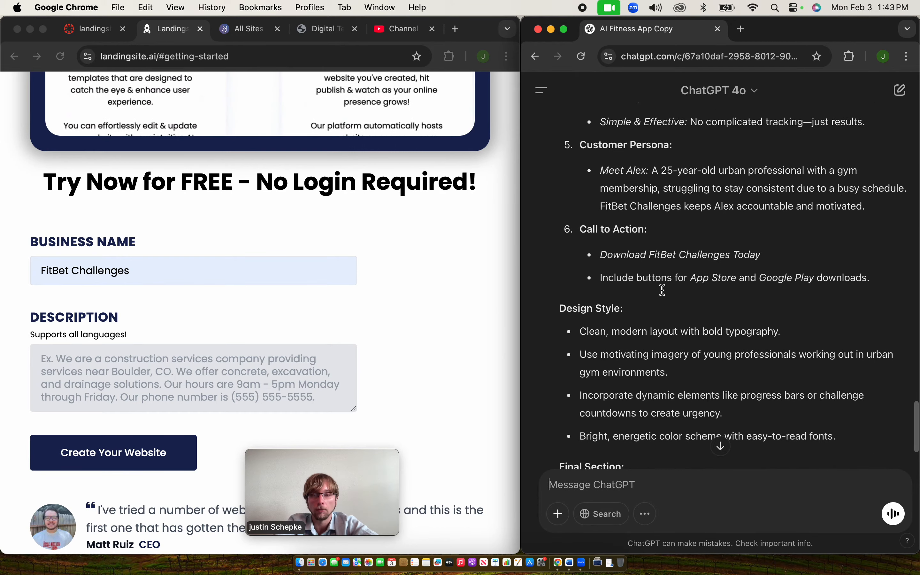
scroll(665, 295, up, 3)
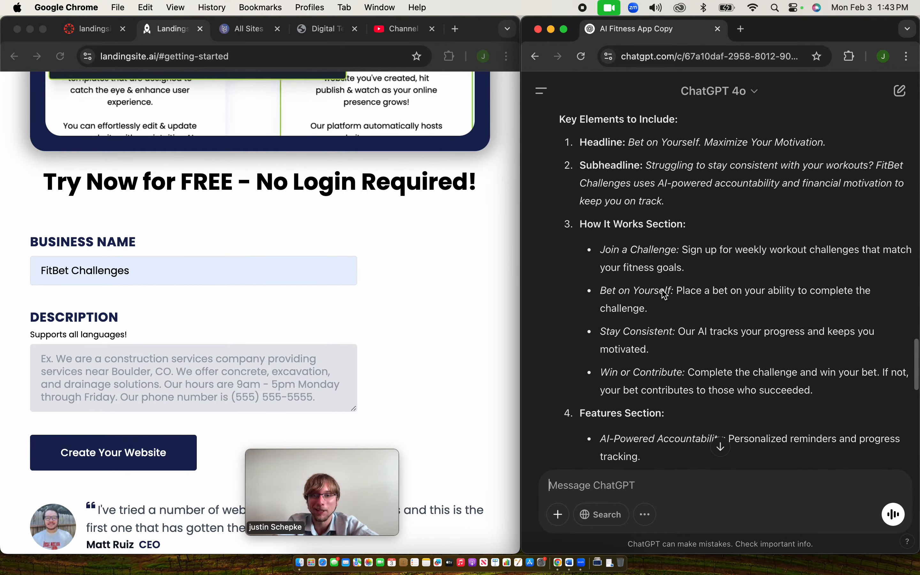
scroll(664, 290, up, 3)
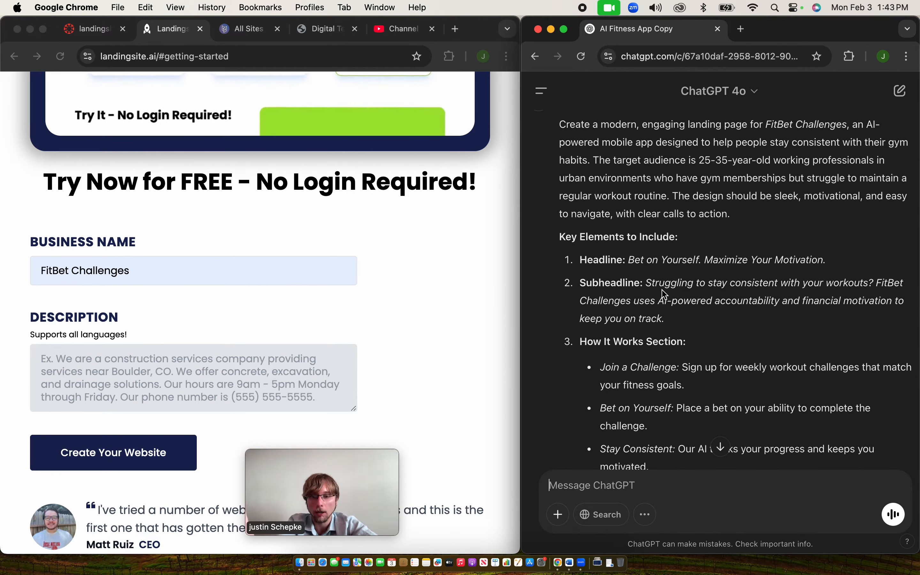
scroll(694, 263, up, 3)
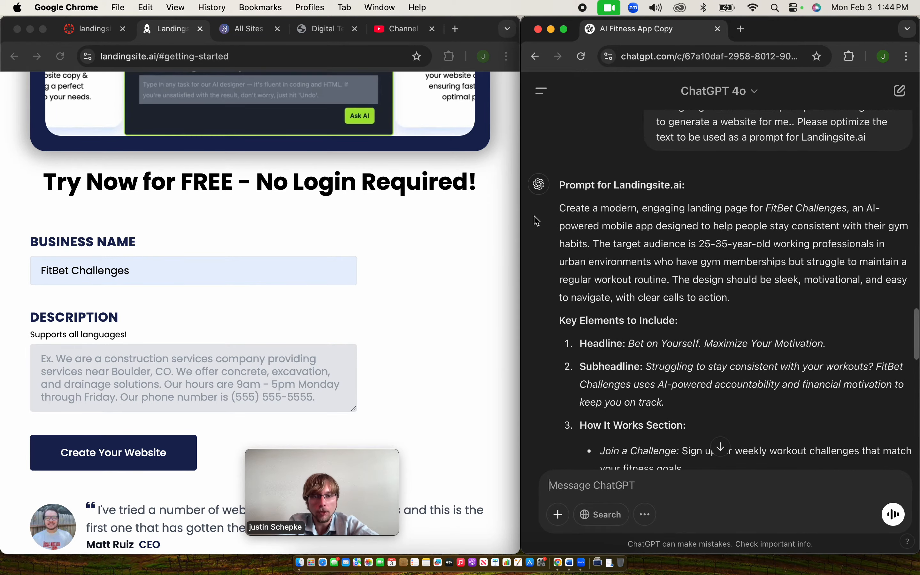
- Copy the generated prompt from "Create a modern, engaging landing page" through the final section into the website description, and create the website
drag(563, 206, 891, 410)
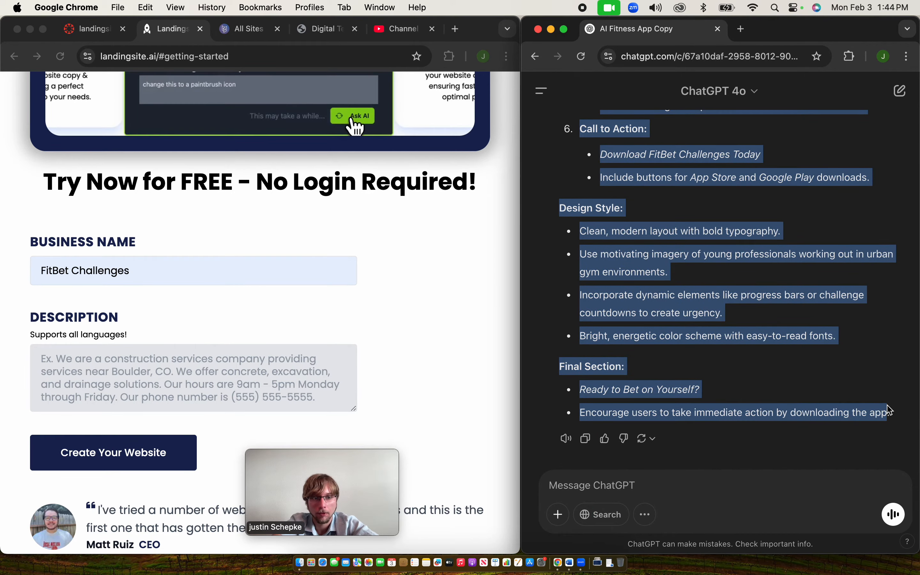
key(cmd+c)
click(354, 128)
key(Tab)
key(cmd+v)
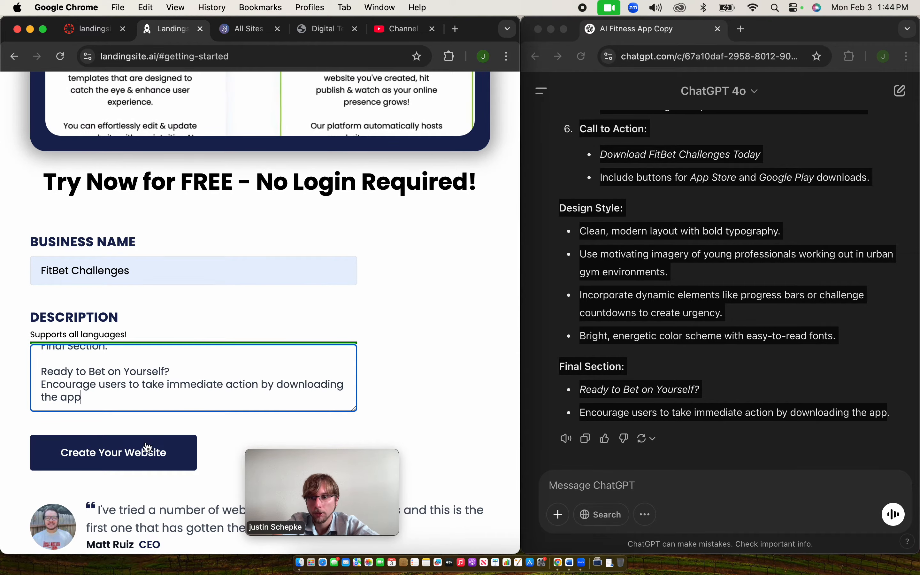
click(148, 449)
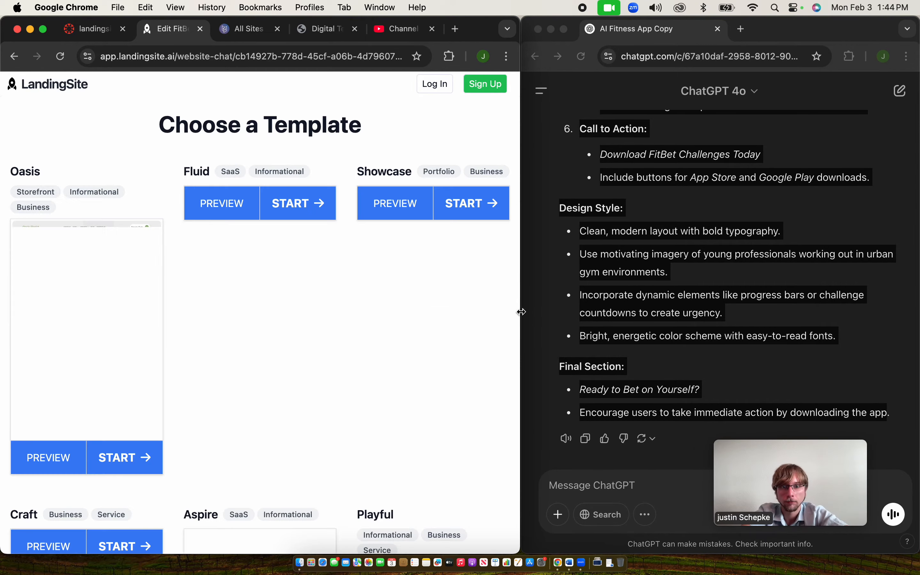
- Widen the Landingsite.ai window to the full screen, browse the offered templates and start the website with the Thrive template
drag(522, 318, 918, 312)
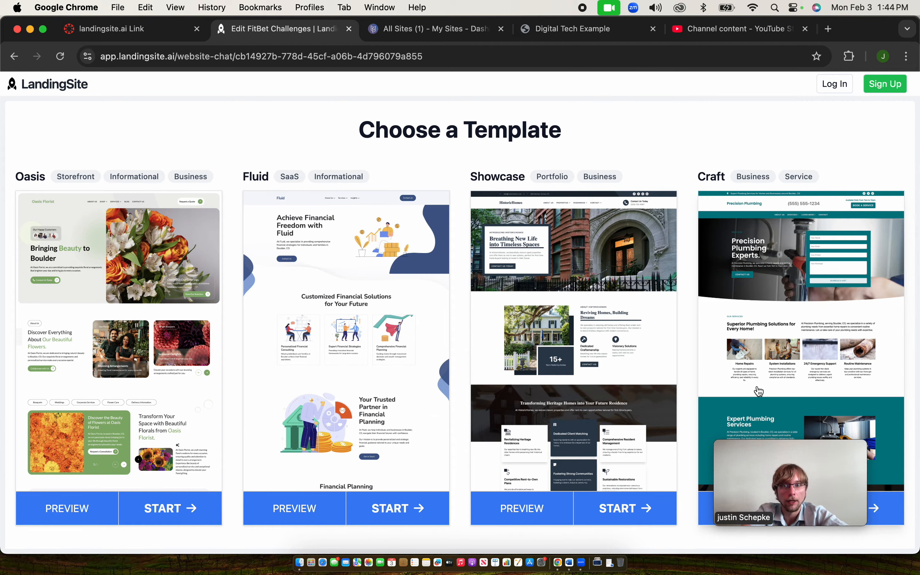
mouse_move(786, 456)
scroll(592, 419, down, 10)
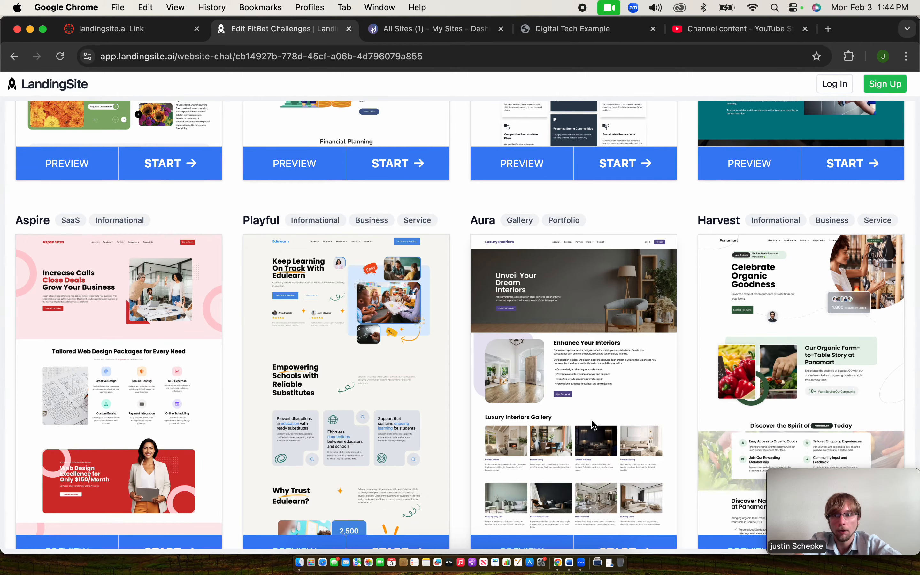
scroll(592, 419, up, 10)
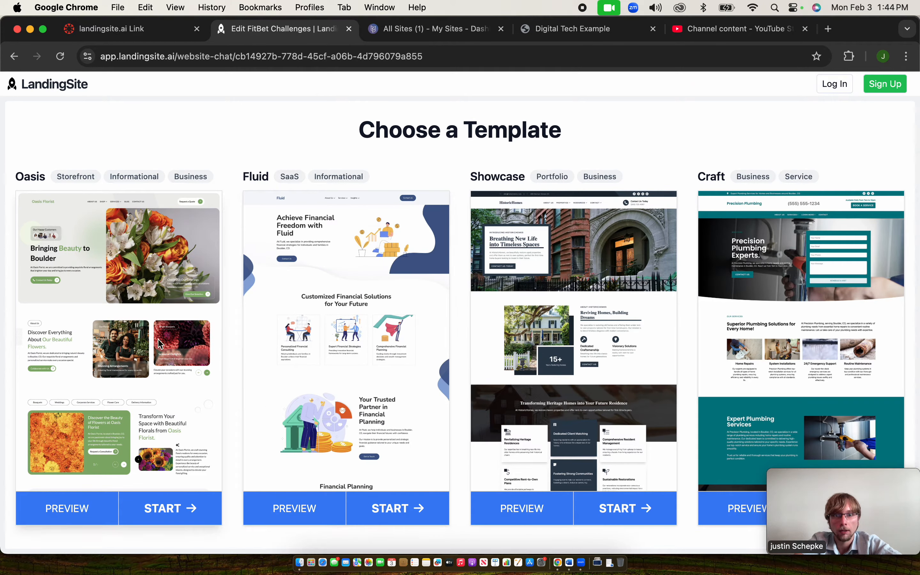
scroll(278, 380, down, 15)
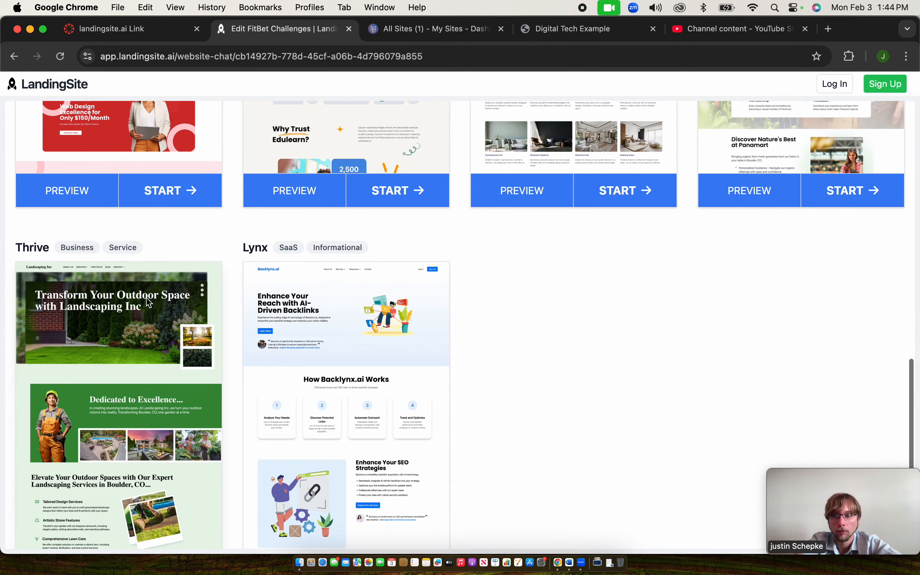
scroll(121, 319, down, 2)
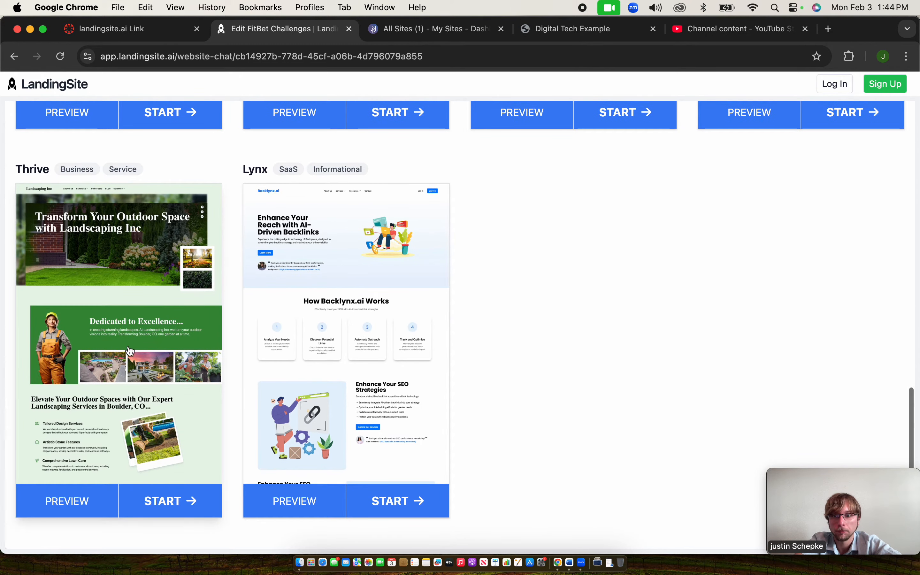
click(156, 511)
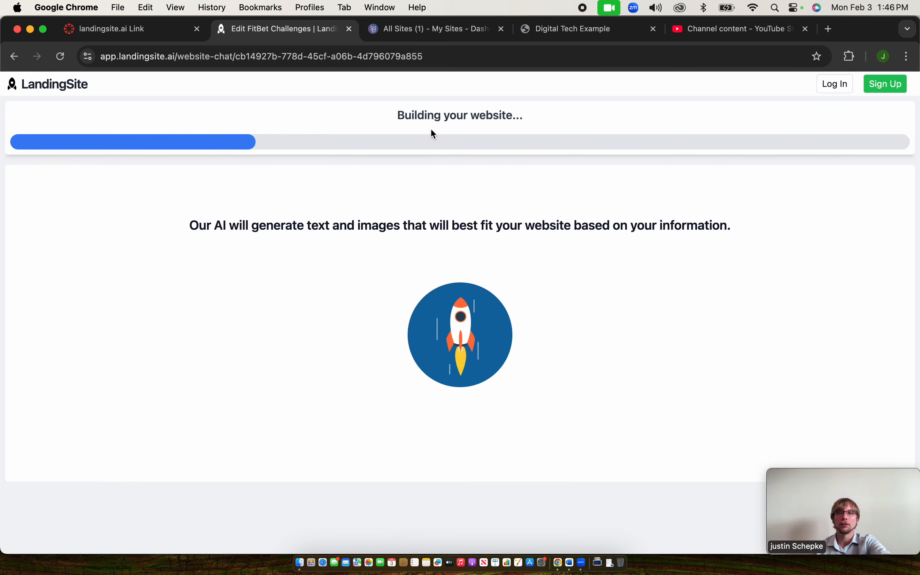
- Close the All Sites, Digital Tech Example and YouTube Channel content browser tabs
click(502, 29)
click(501, 30)
click(502, 29)
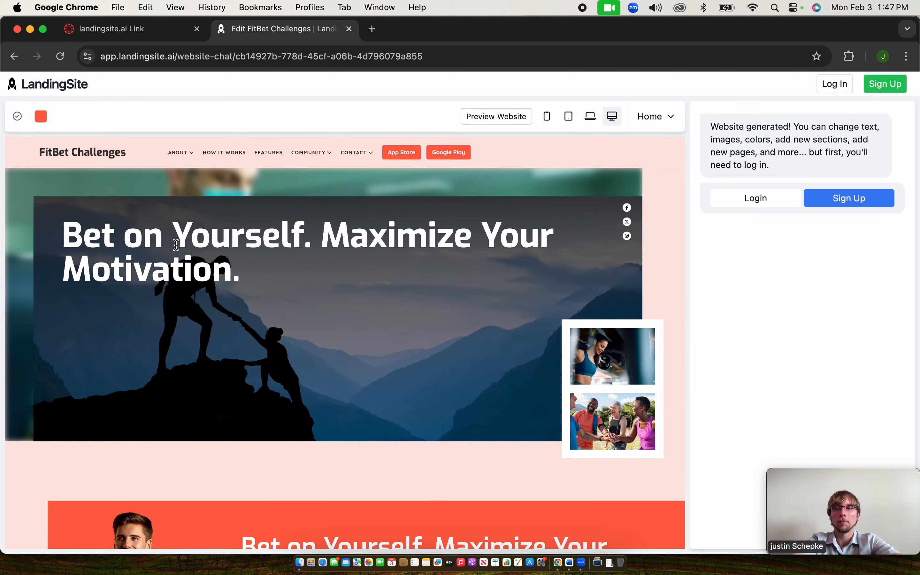
- Review the generated FitBet Challenges home page from the hero section through the challenge features and testimonials to the contact form and footer
scroll(225, 404, down, 2)
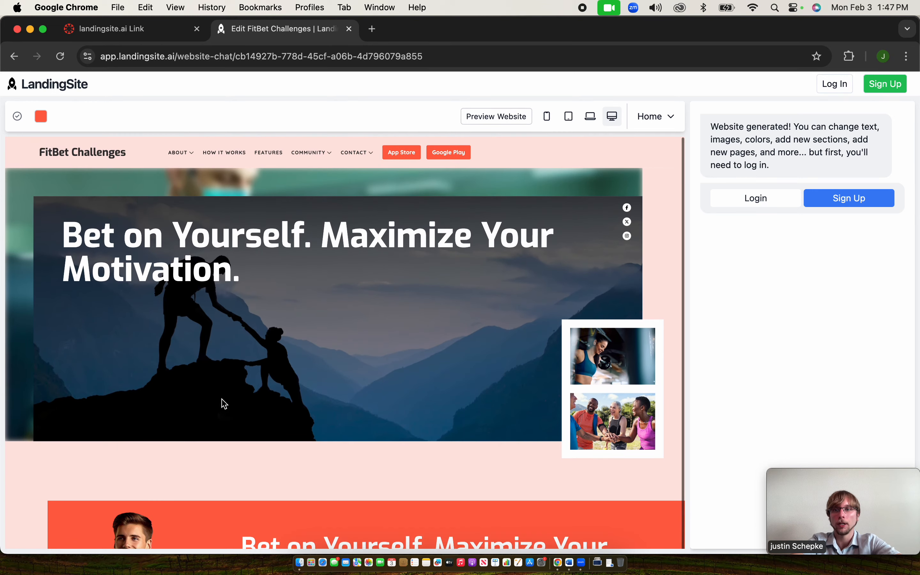
scroll(249, 411, down, 10)
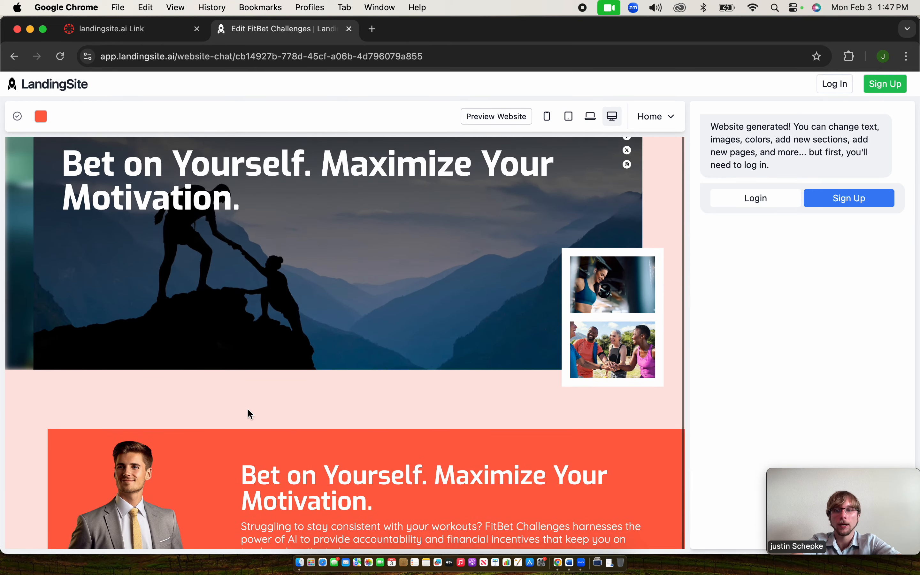
scroll(248, 409, up, 2)
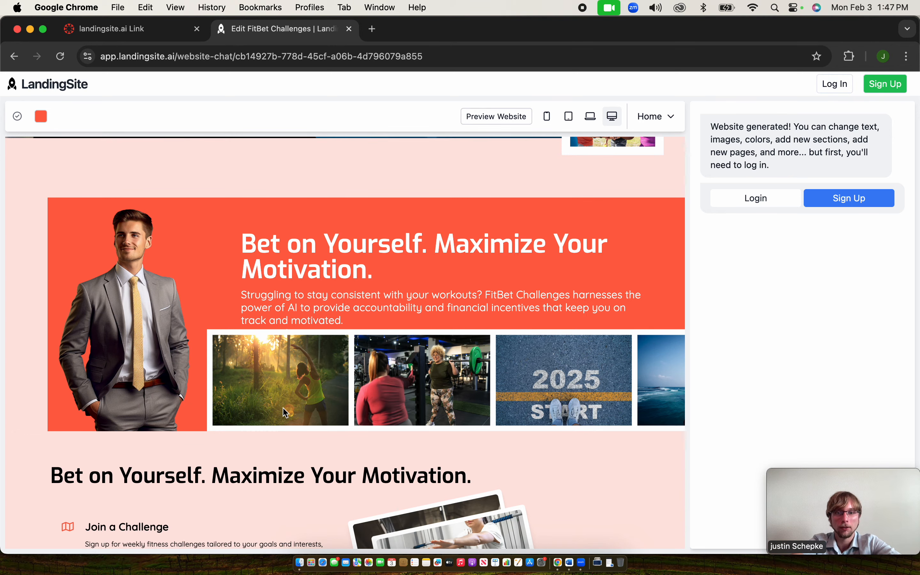
scroll(285, 413, down, 3)
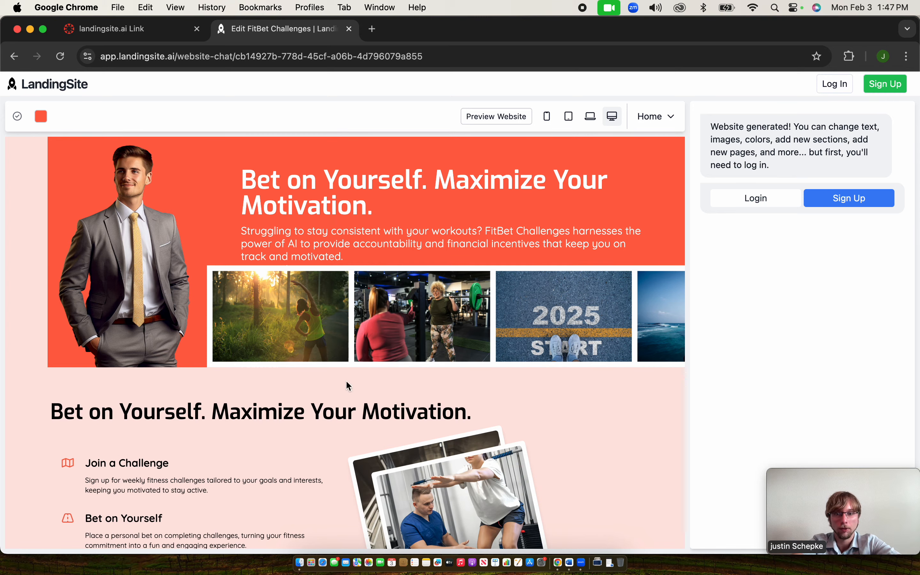
scroll(346, 380, down, 5)
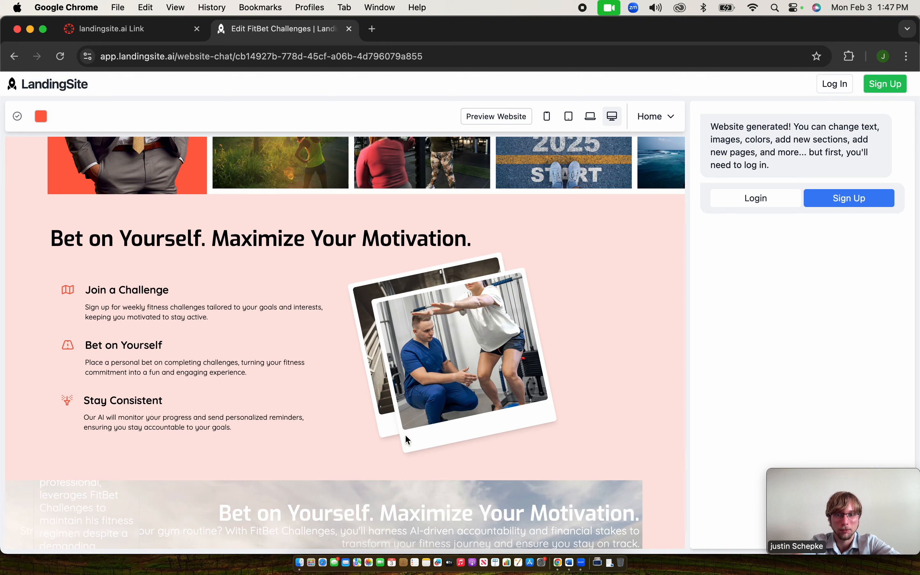
scroll(410, 446, down, 4)
scroll(410, 446, down, 3)
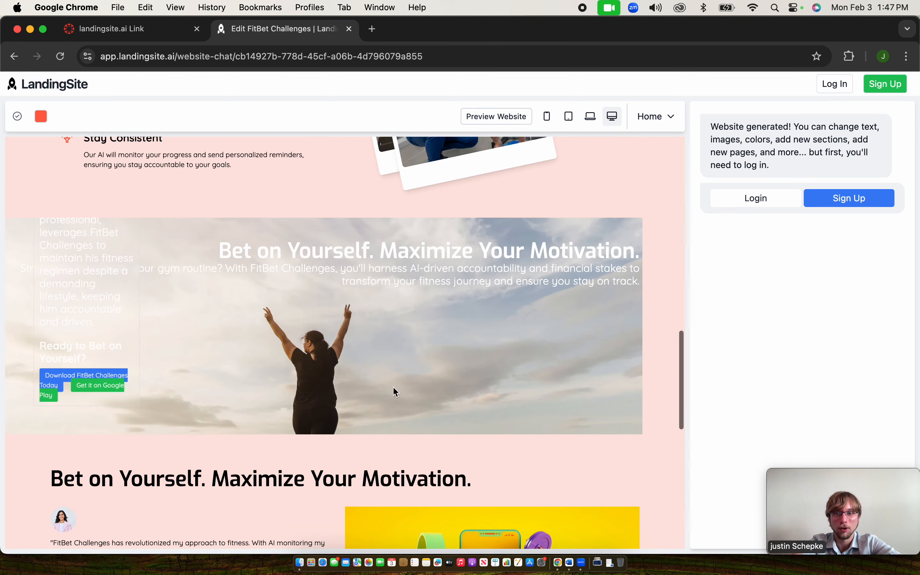
scroll(329, 388, down, 4)
scroll(329, 388, down, 9)
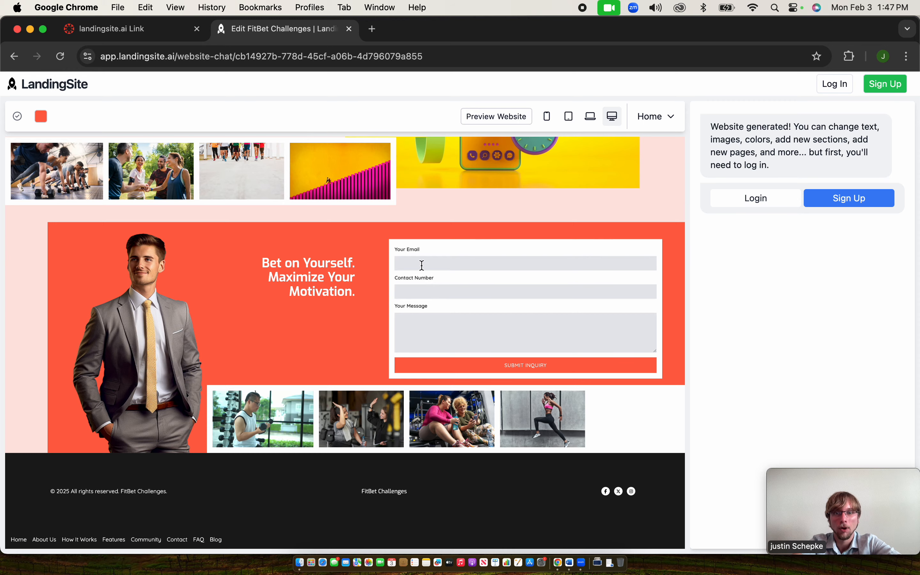
click(421, 265)
click(426, 290)
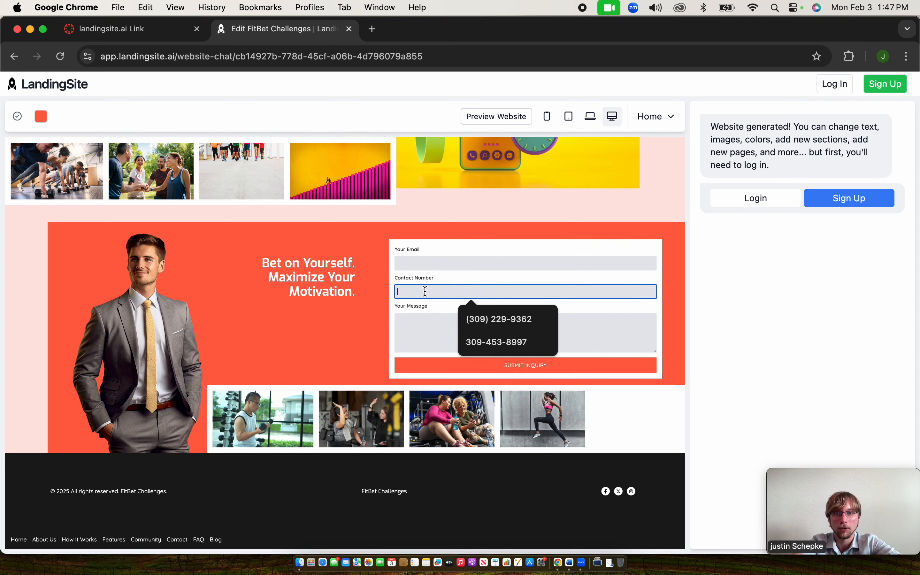
click(419, 327)
scroll(371, 253, up, 1)
scroll(358, 327, up, 20)
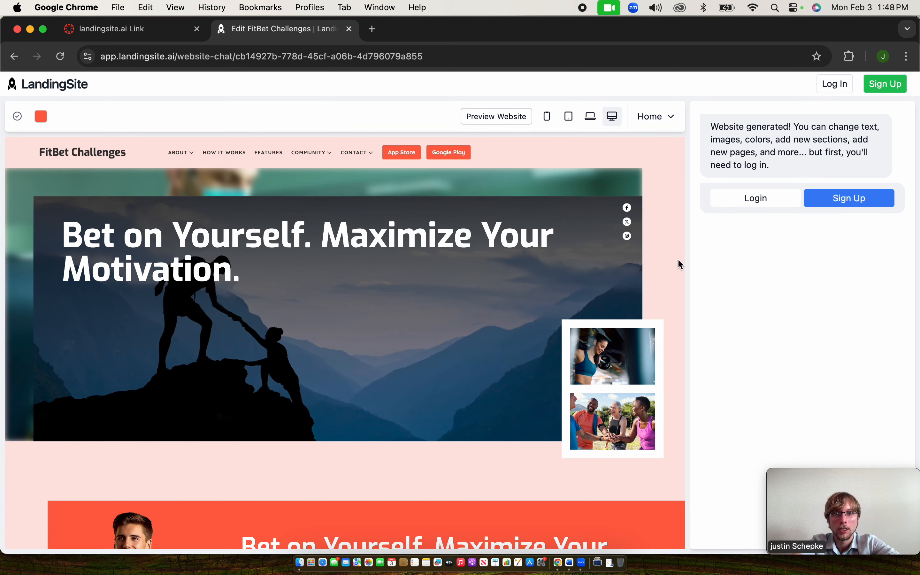
- Log in to LandingSite with the account email address and the account password
click(779, 202)
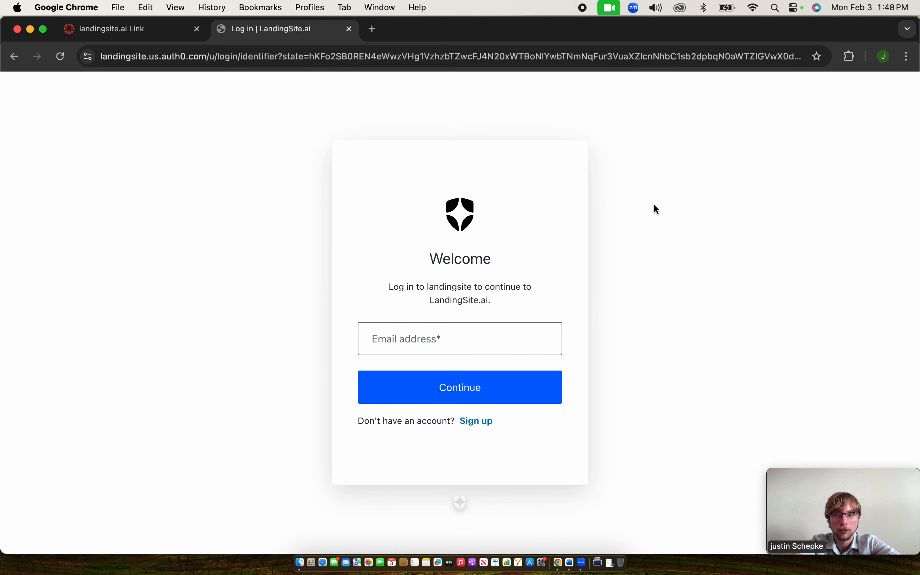
click(422, 336)
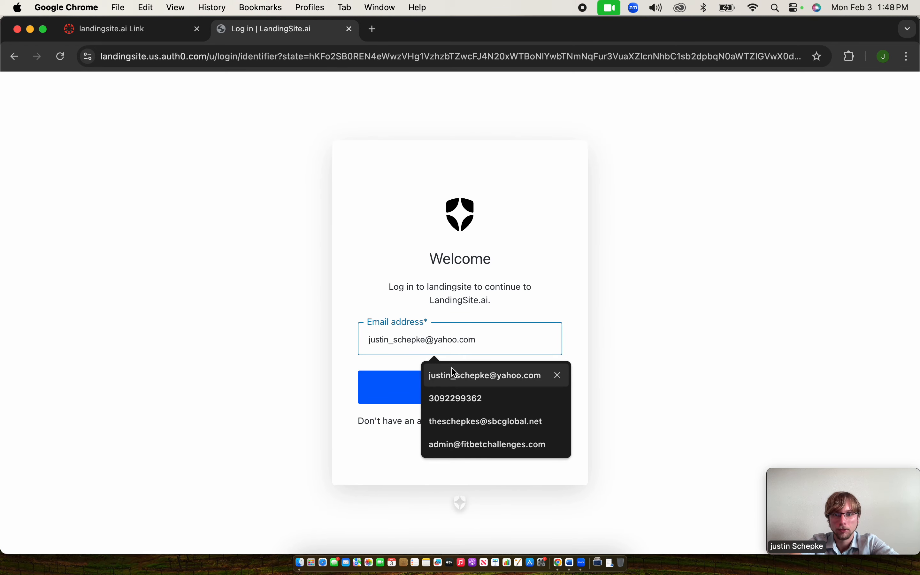
click(435, 375)
click(422, 399)
text(•••)
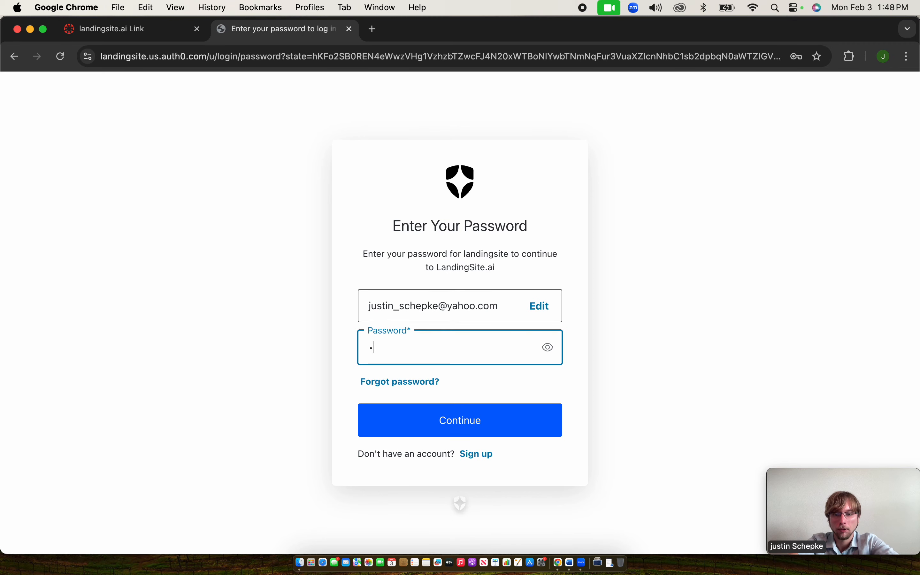
key(Return)
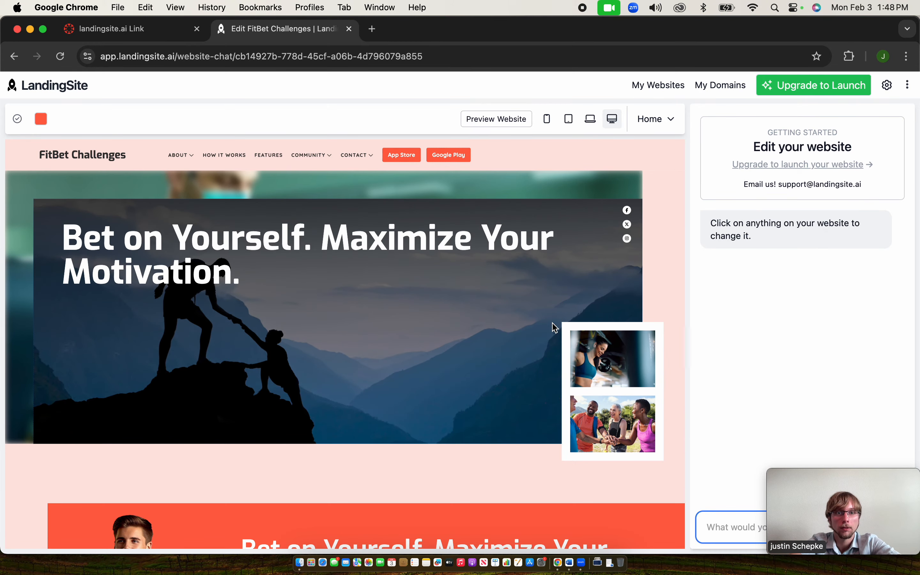
- Check the website's list of pages, open the full website preview and copy the preview's URL
click(672, 121)
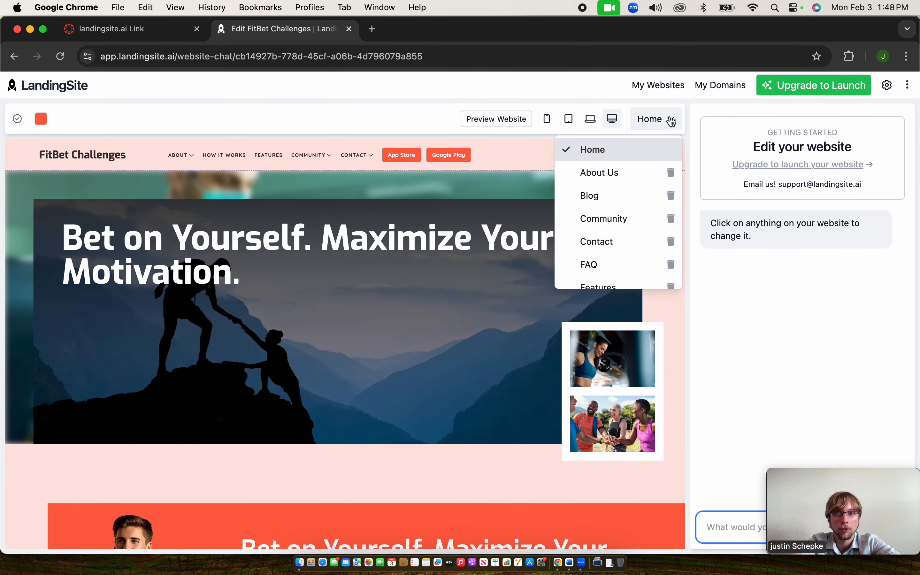
click(680, 142)
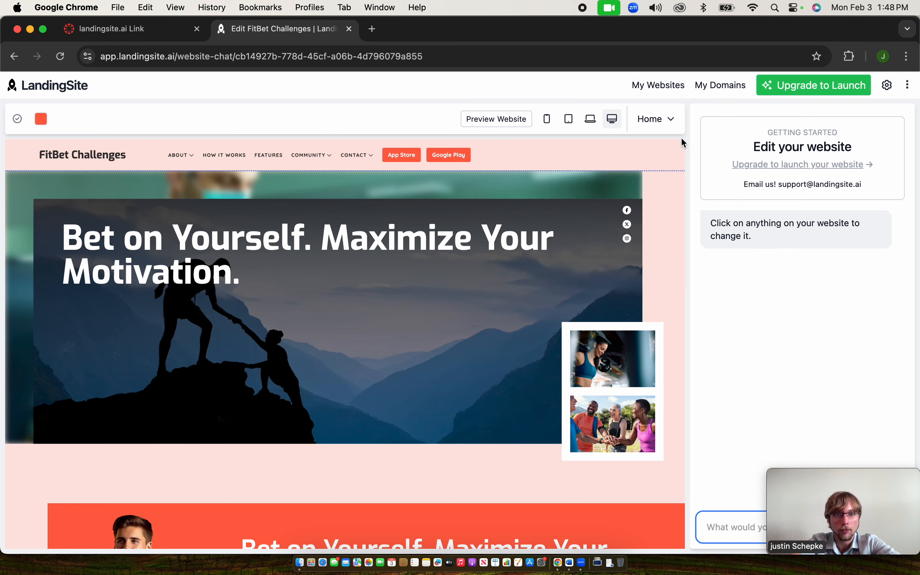
click(492, 120)
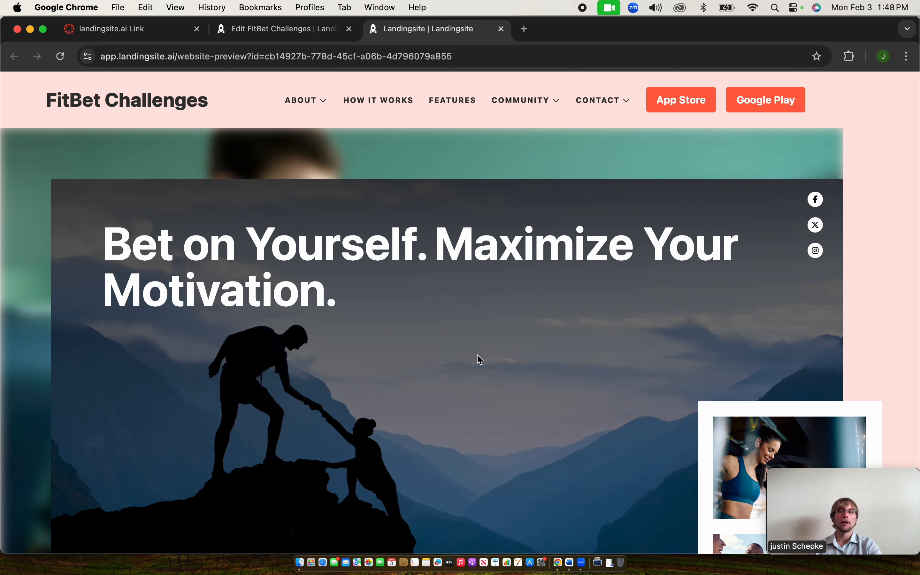
click(376, 57)
key(super+c)
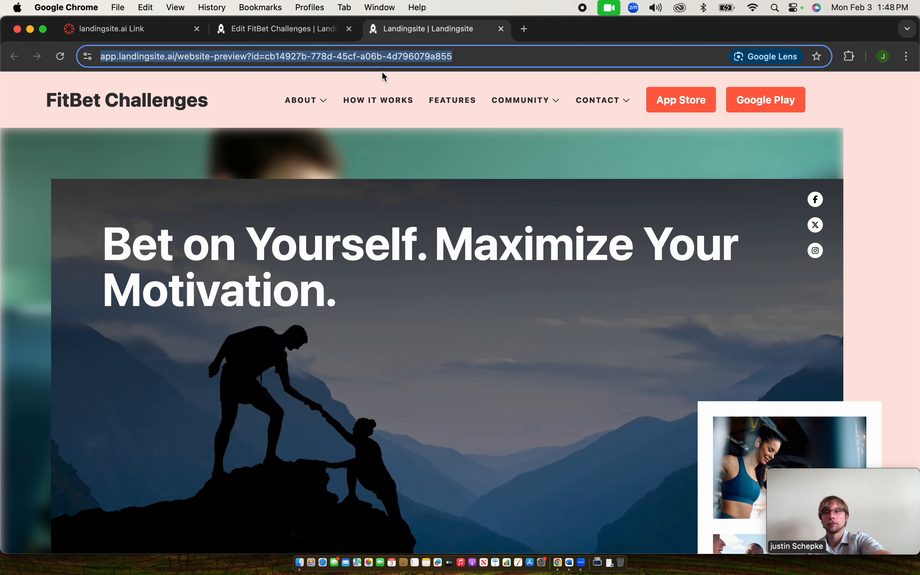
- Go to the Digital Technologies course in Canvas and start the assignment "Building an AI-powered website"
click(154, 31)
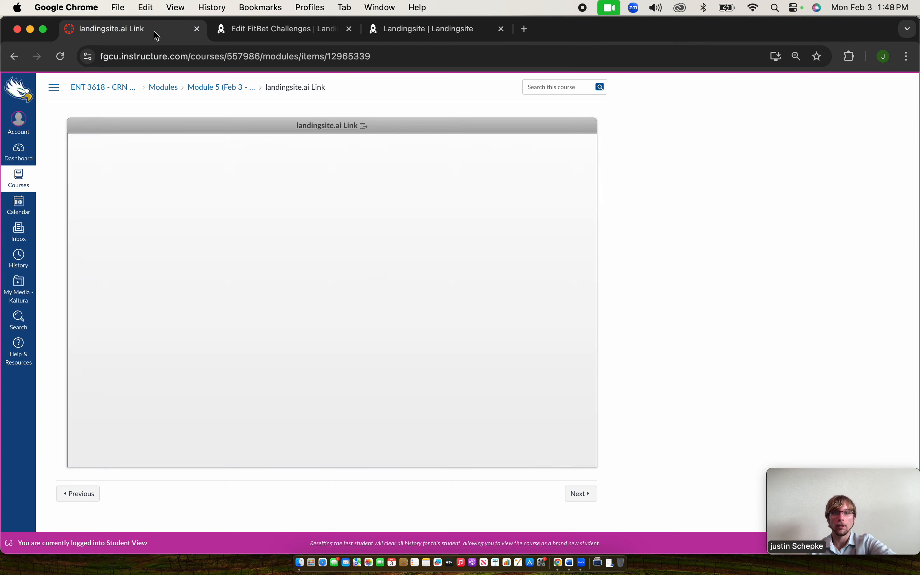
click(18, 178)
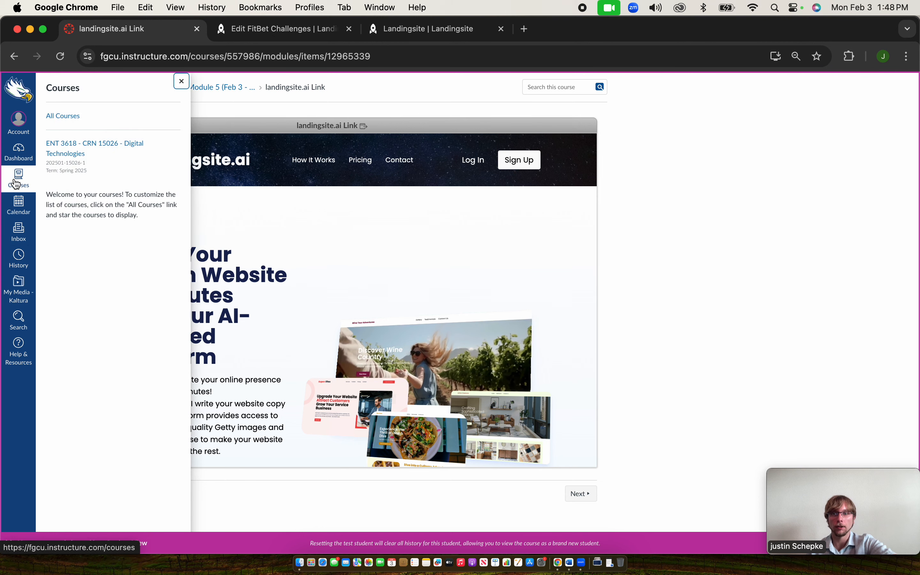
click(86, 152)
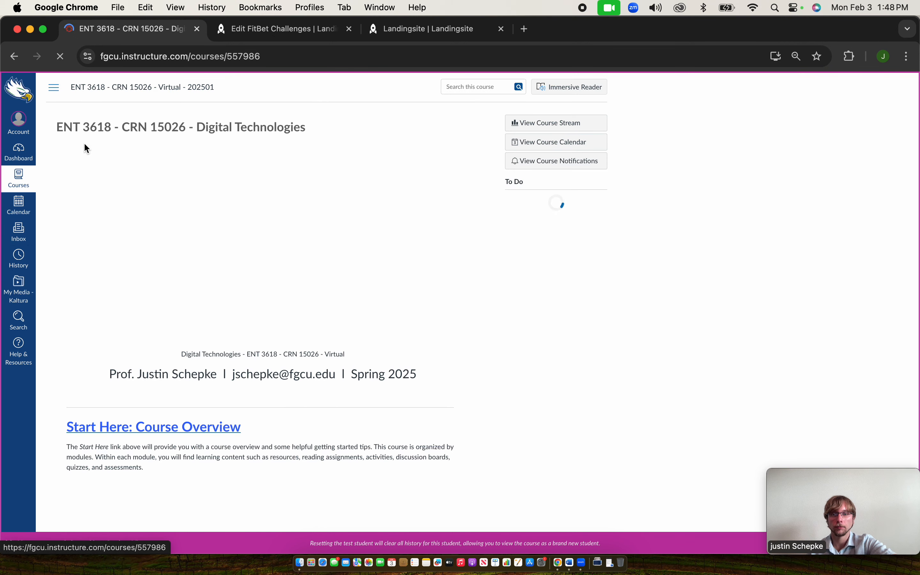
click(125, 429)
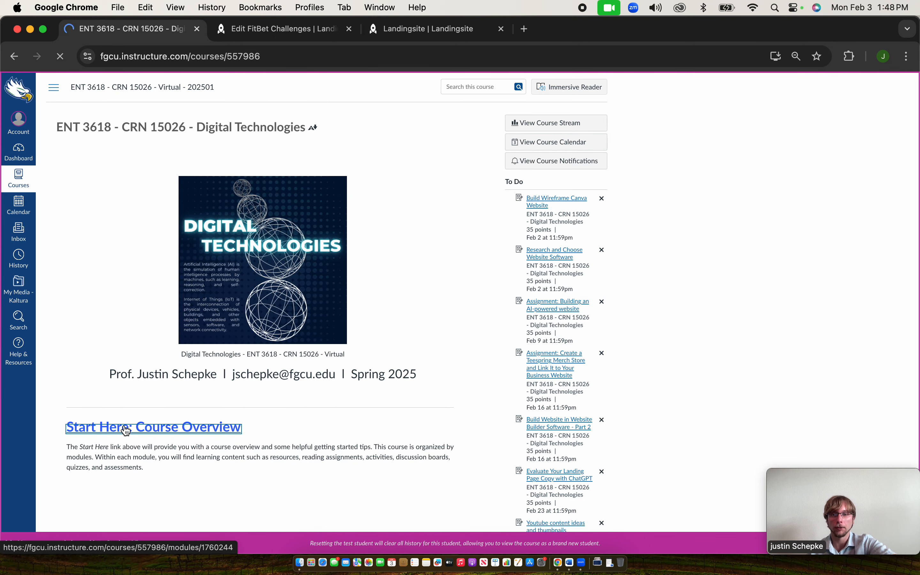
scroll(126, 429, down, 5)
click(147, 275)
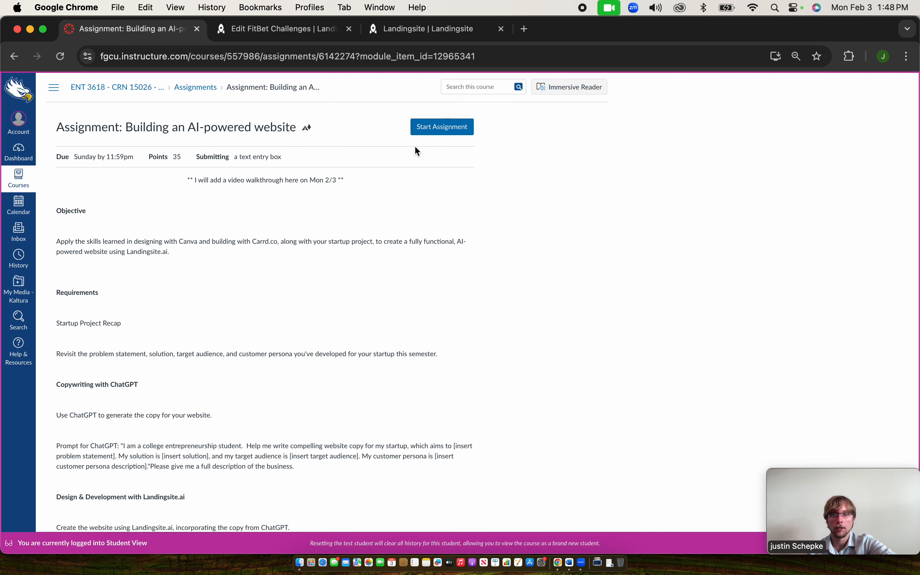
click(418, 131)
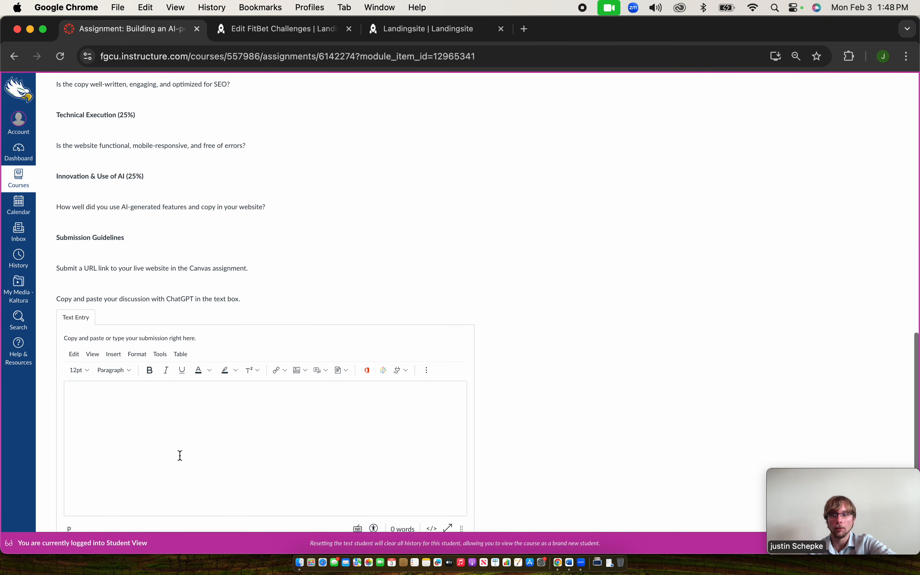
- Read the guideline about the ChatGPT discussion and paste the website preview URL into the assignment's text entry
click(160, 405)
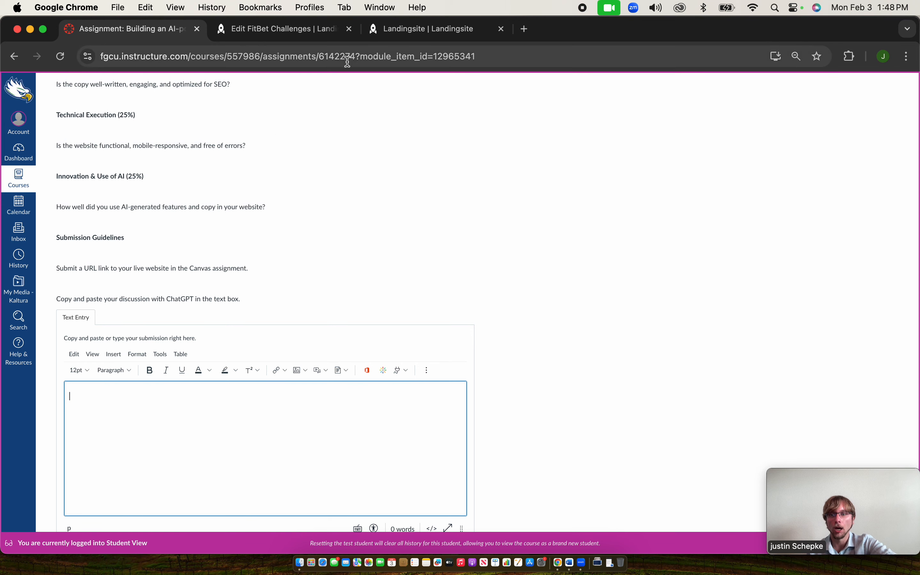
drag(241, 298, 56, 300)
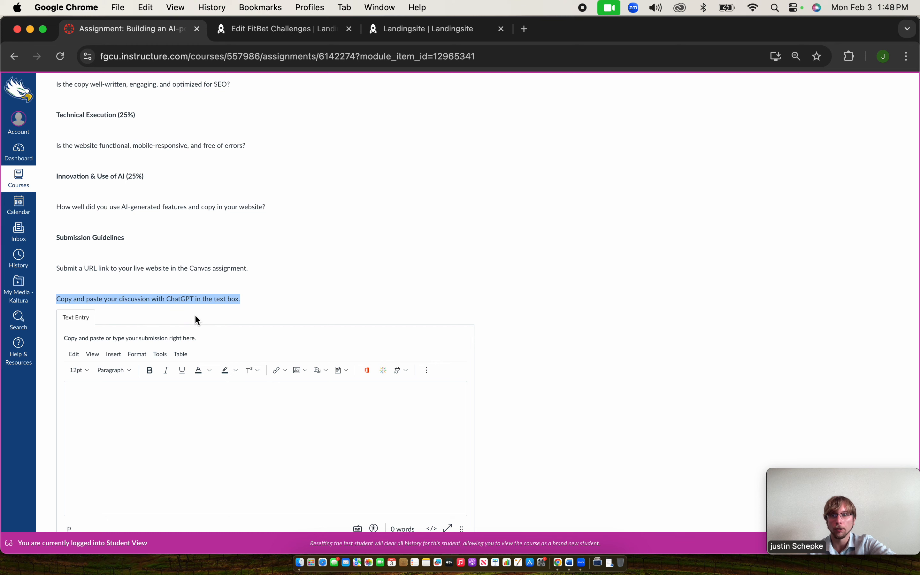
click(246, 304)
scroll(258, 334, down, 3)
click(234, 315)
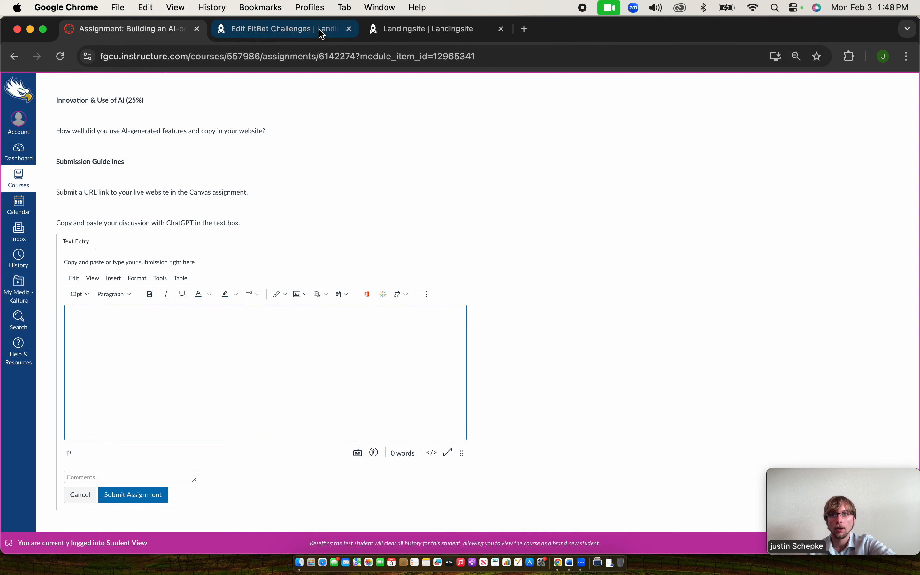
key(super+v)
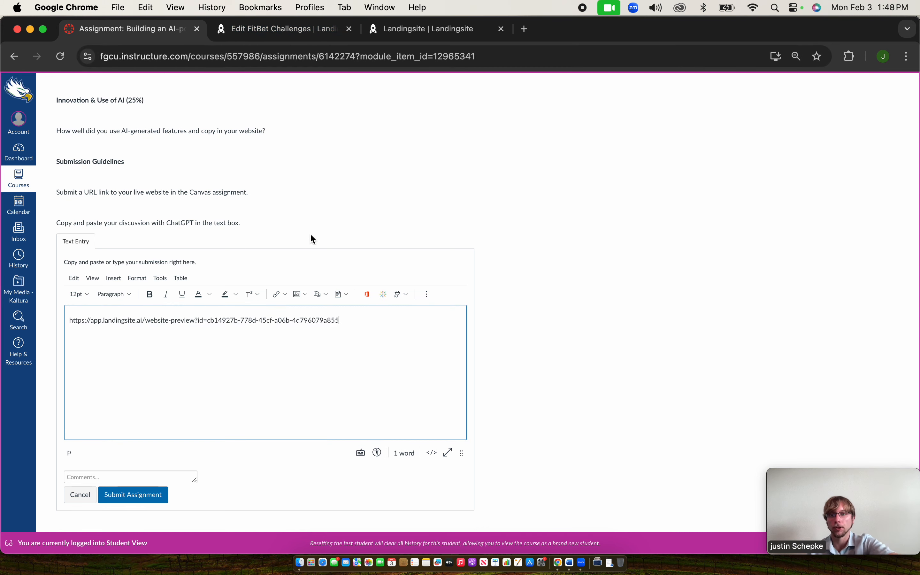
- Recheck the FitBet Challenges preview and its editor page, and open the website preview once more
click(440, 32)
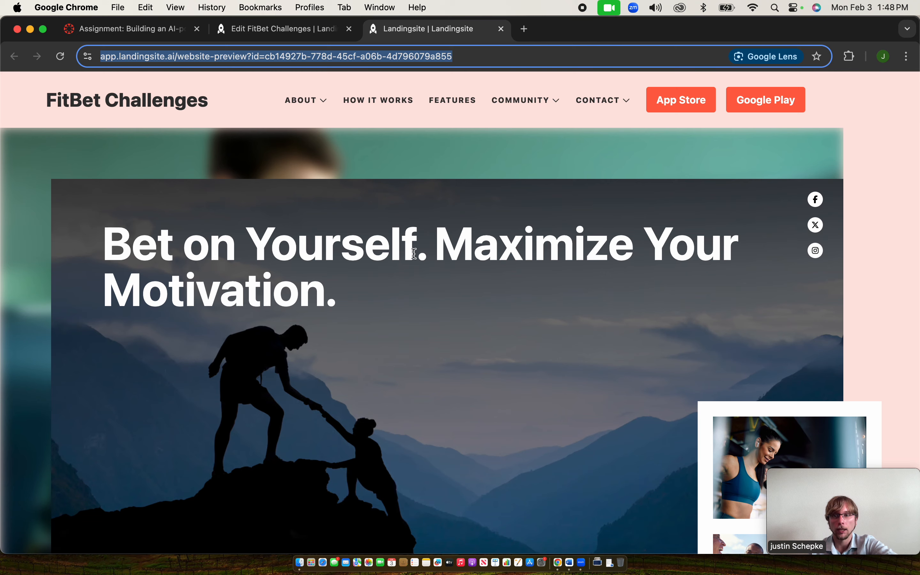
scroll(413, 252, down, 3)
scroll(414, 253, up, 3)
scroll(414, 252, down, 3)
scroll(413, 252, up, 3)
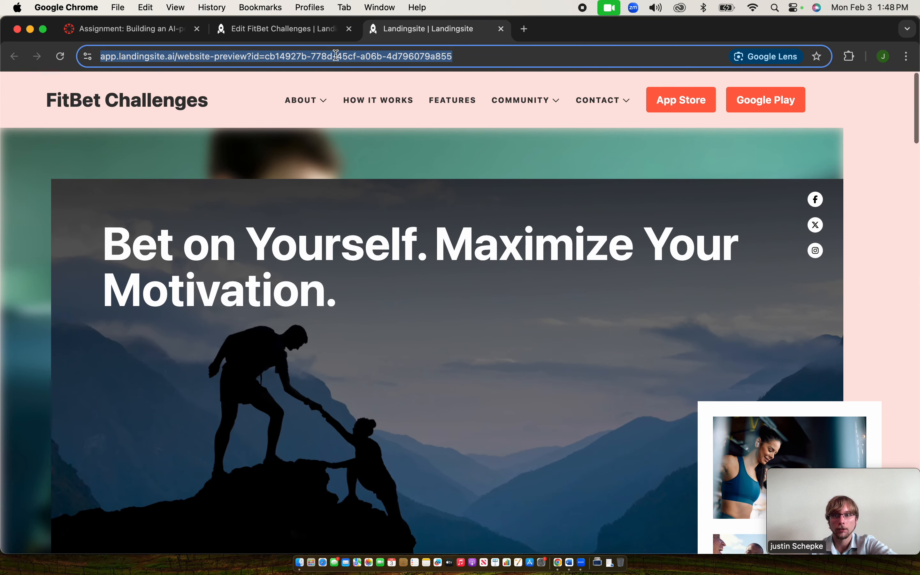
click(304, 29)
scroll(496, 389, down, 3)
scroll(496, 389, up, 3)
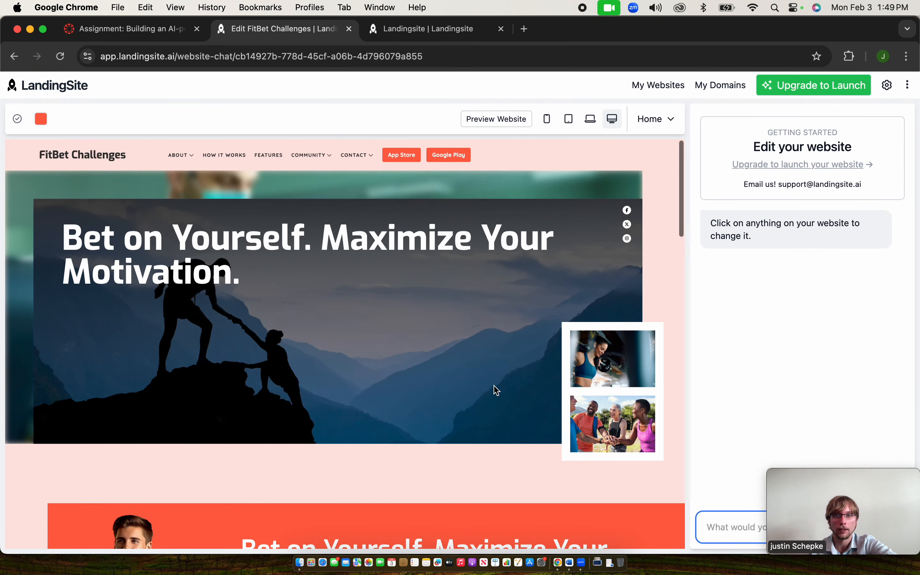
click(500, 121)
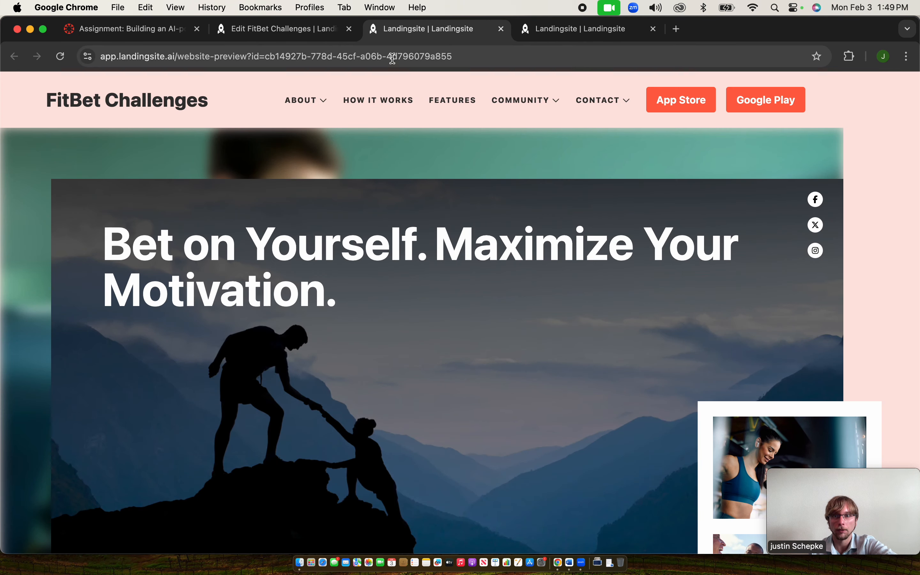
- Return to the Canvas assignment and submit it with the pasted website link
click(139, 30)
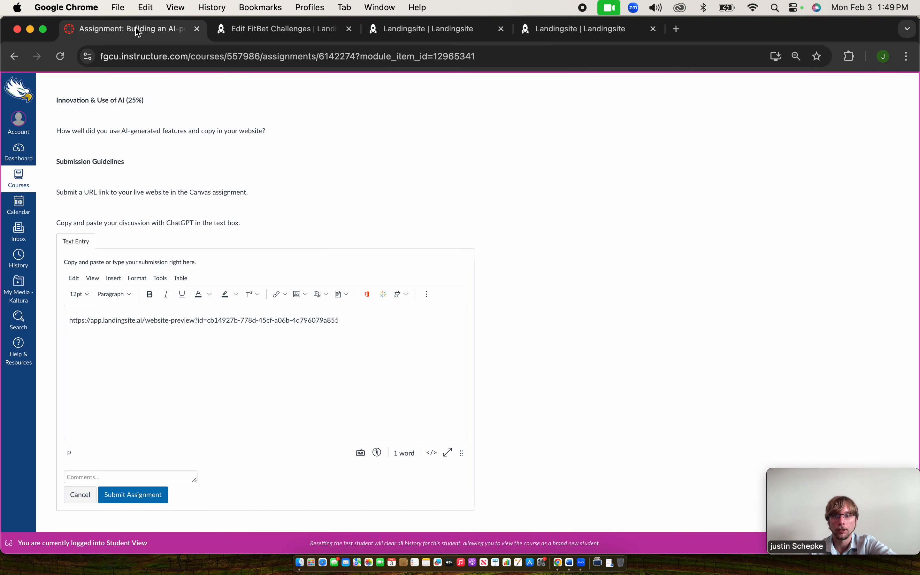
click(134, 501)
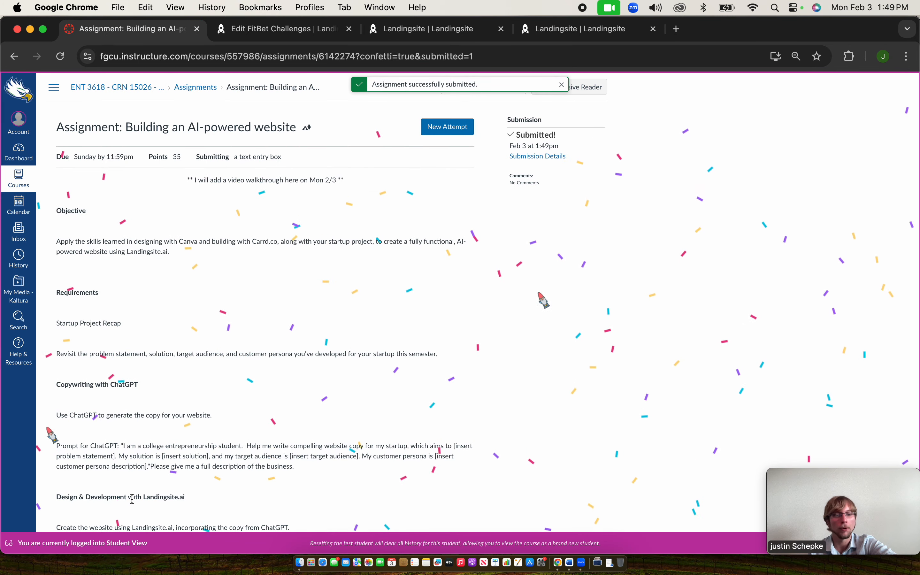
- Reread the assignment page, covering the submission guidelines, grading criteria, objective, ChatGPT copywriting and Landingsite.ai requirements
scroll(91, 456, down, 15)
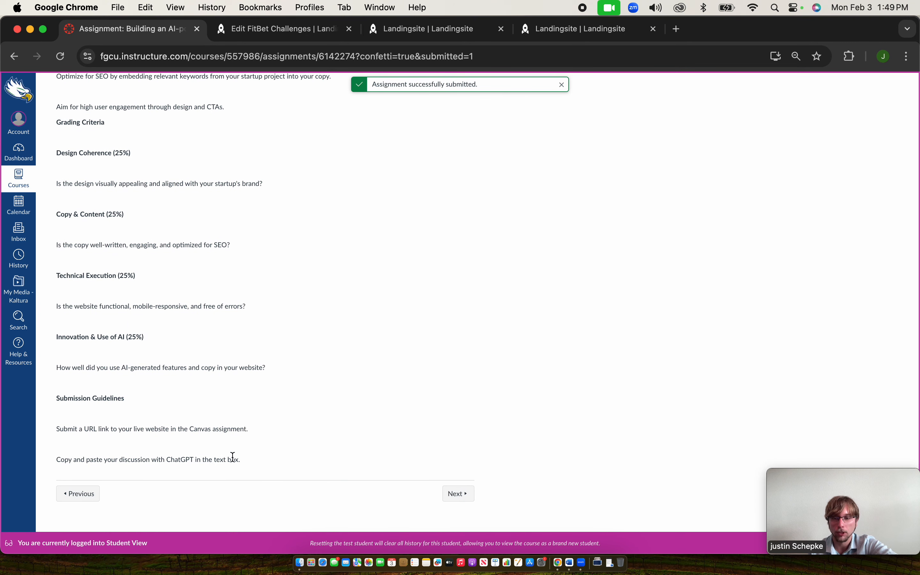
drag(240, 459, 78, 455)
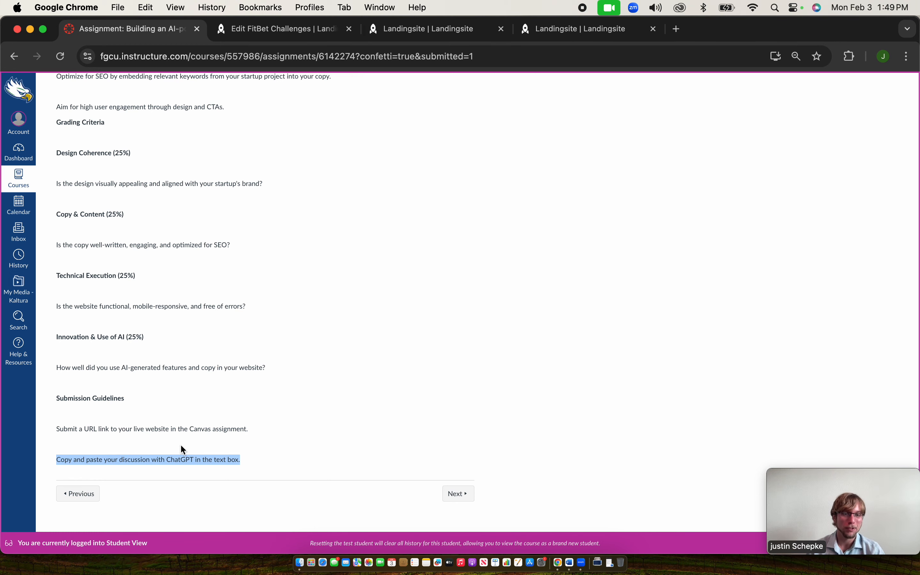
click(284, 383)
scroll(283, 384, up, 3)
scroll(283, 384, down, 3)
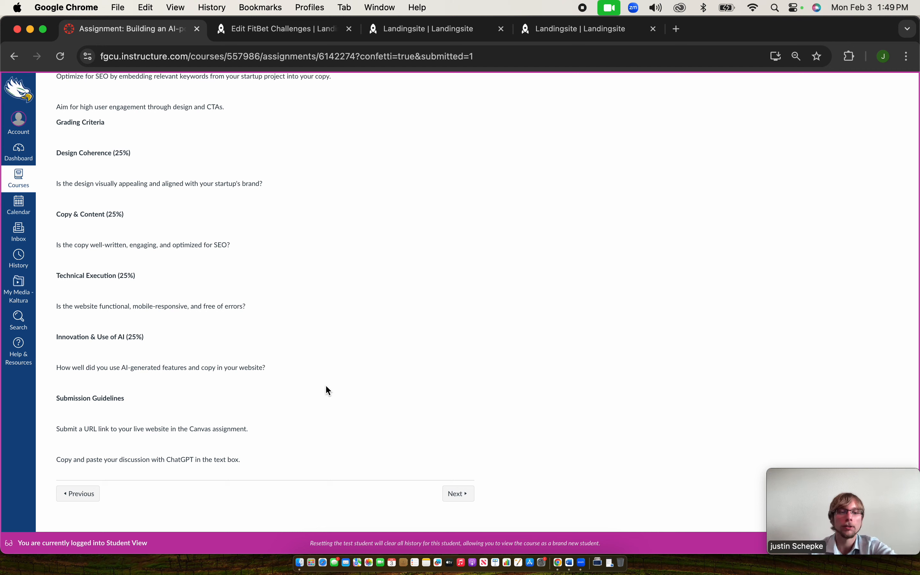
scroll(231, 338, up, 15)
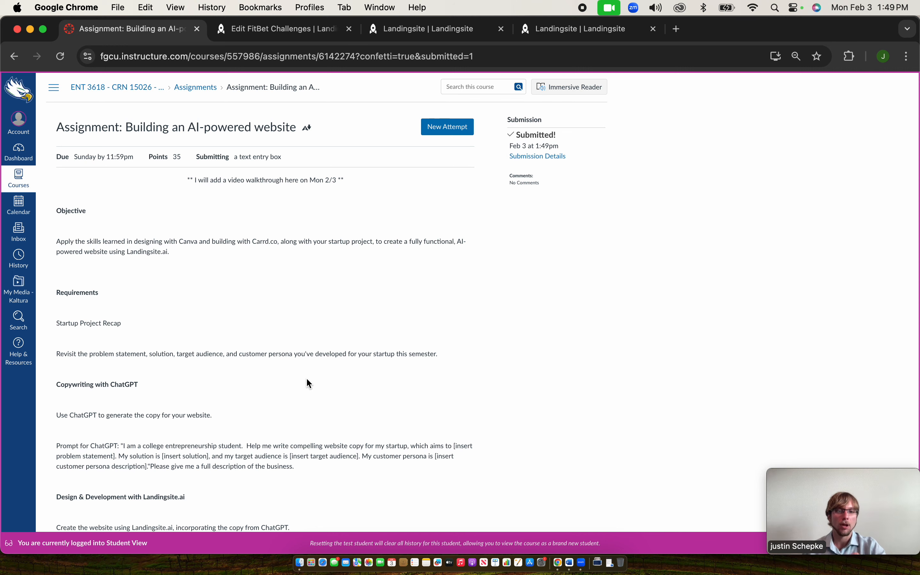
scroll(383, 433, down, 10)
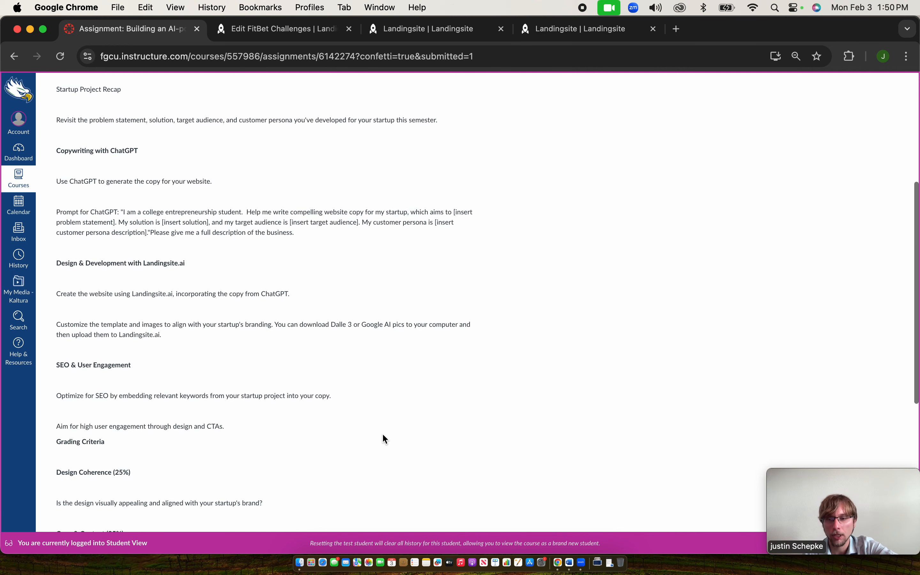
scroll(383, 434, down, 3)
scroll(383, 435, up, 15)
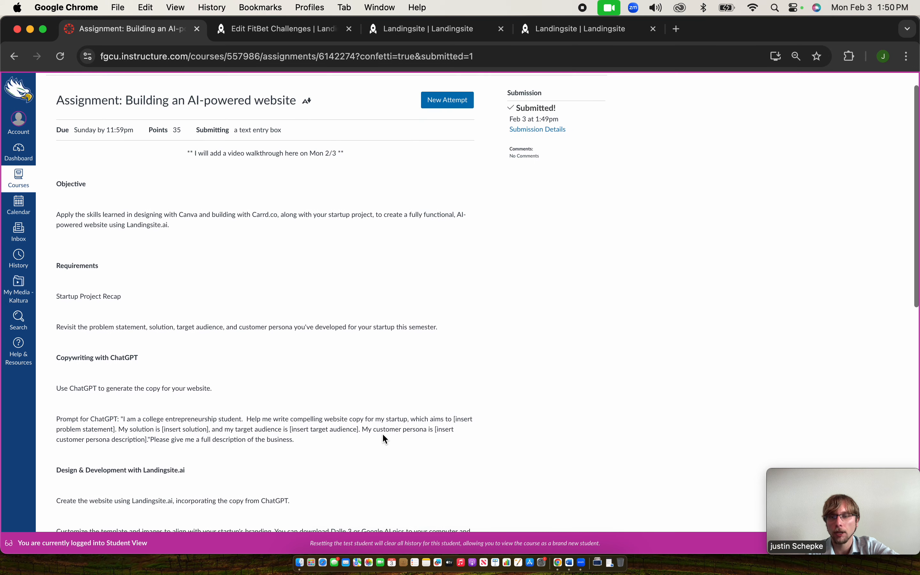
scroll(382, 434, down, 1)
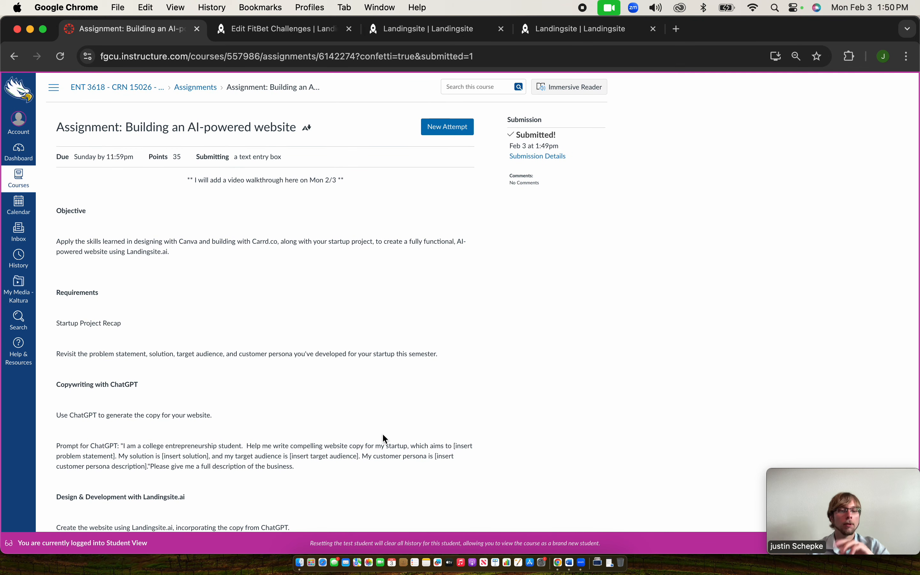